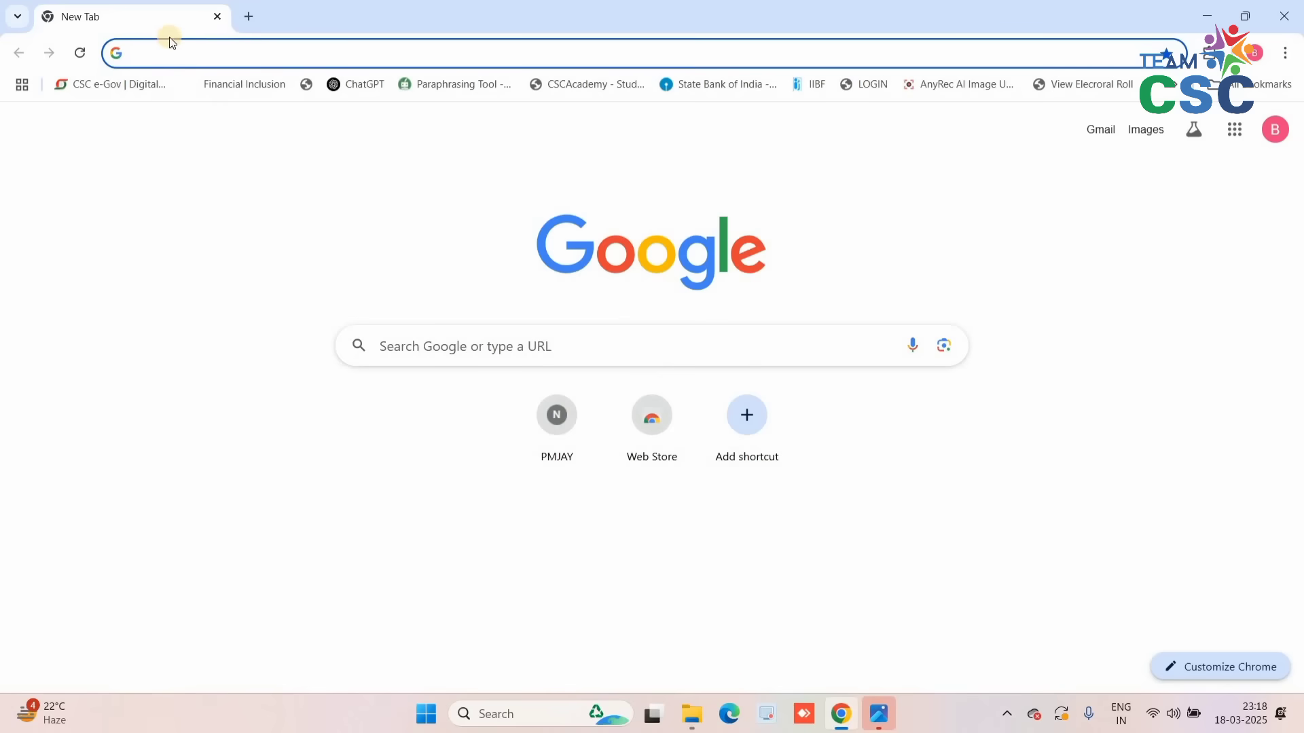
Open the PMJAY Beneficiary Portal at beneficiary.nha.gov.in from the address-bar suggestion for 'be'
click(160, 53)
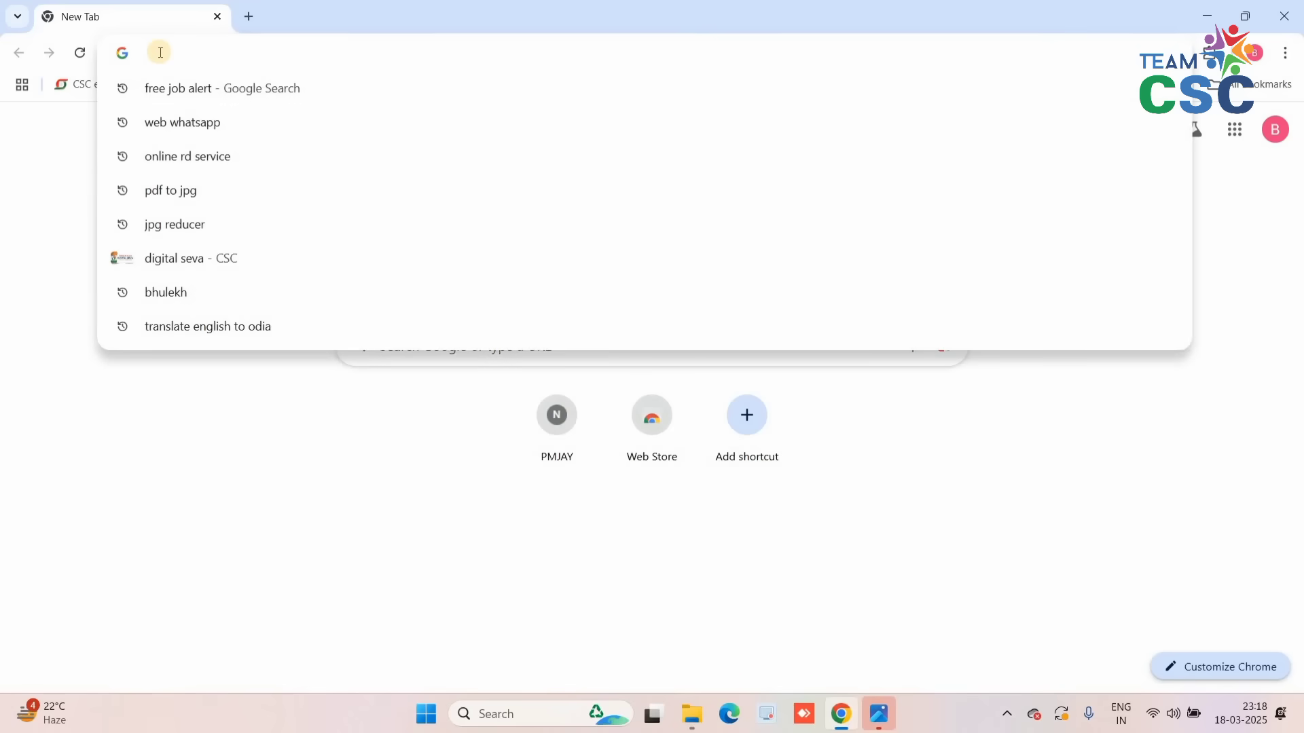
text(beneficiary.nha.gov.in)
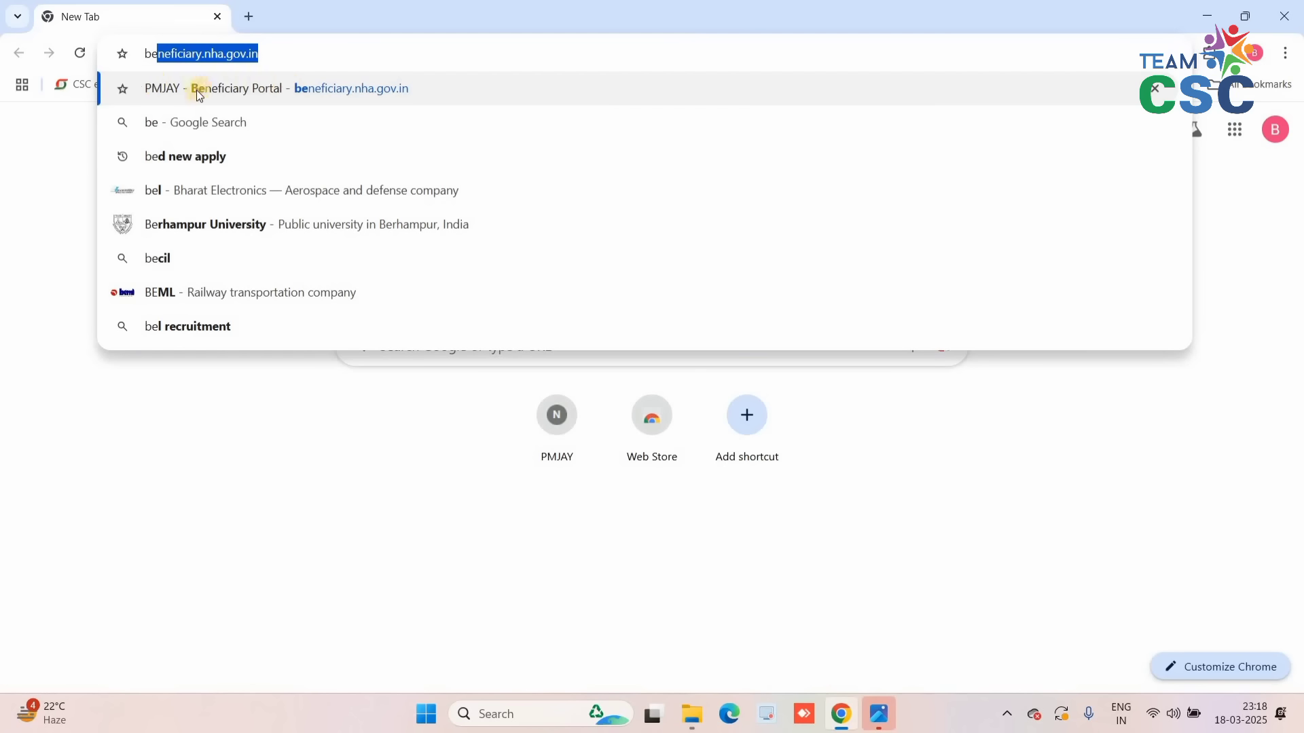
click(266, 96)
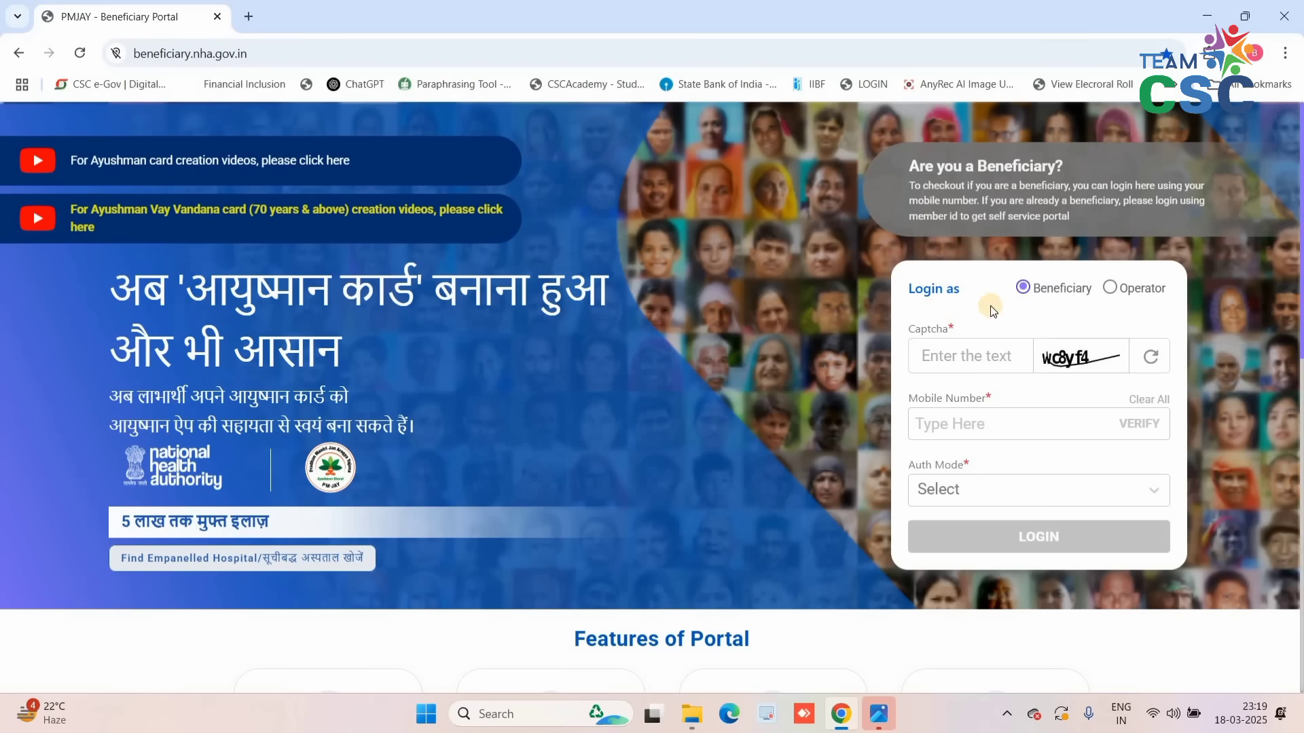
Choose Operator as the login type and go to the ump.pmjay.gov.in/signup page
click(1111, 292)
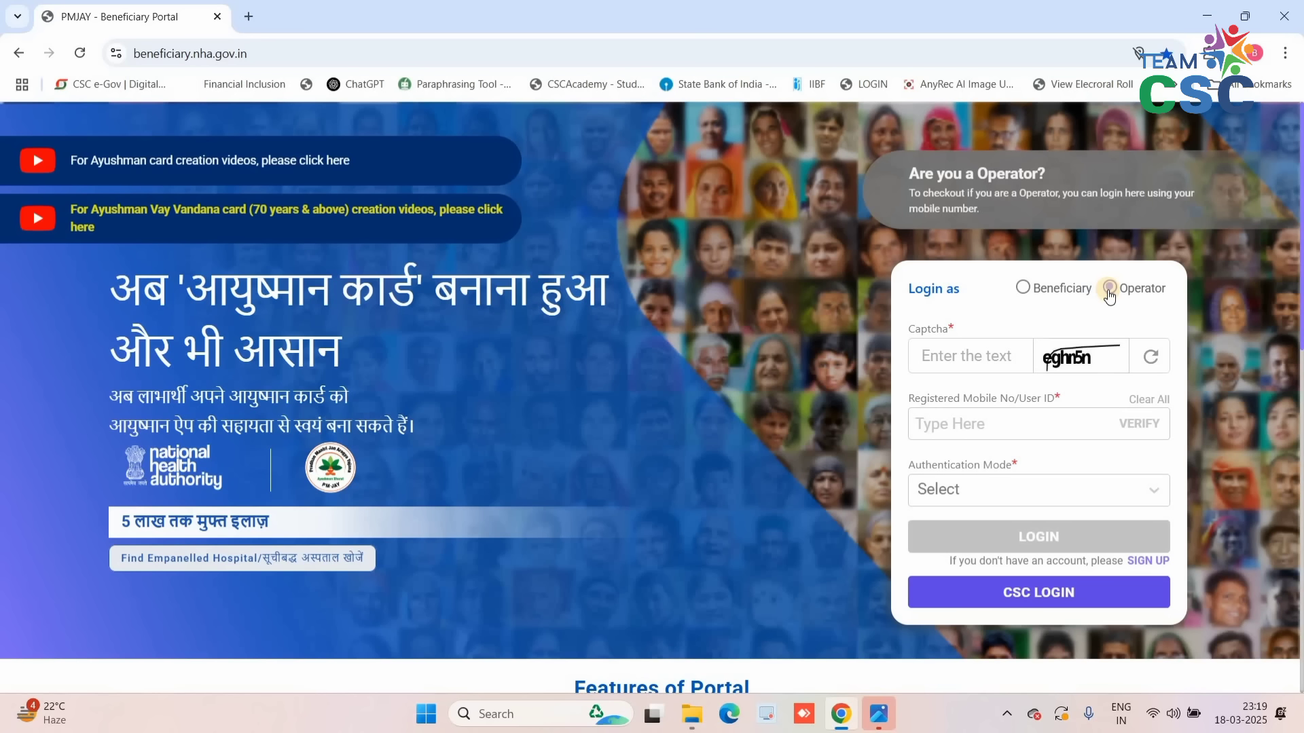
click(1109, 287)
click(1141, 564)
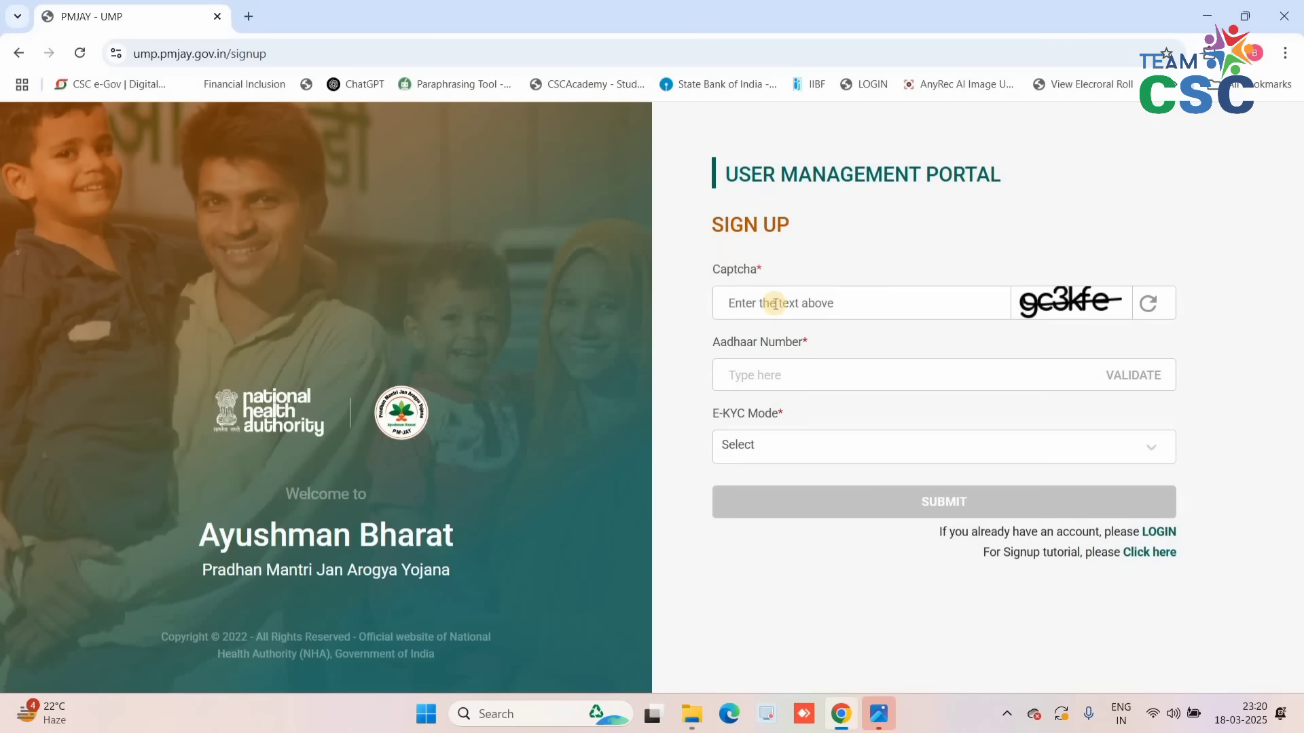
Enter the displayed captcha text and move to the Aadhaar Number field
click(775, 304)
text(gc3)
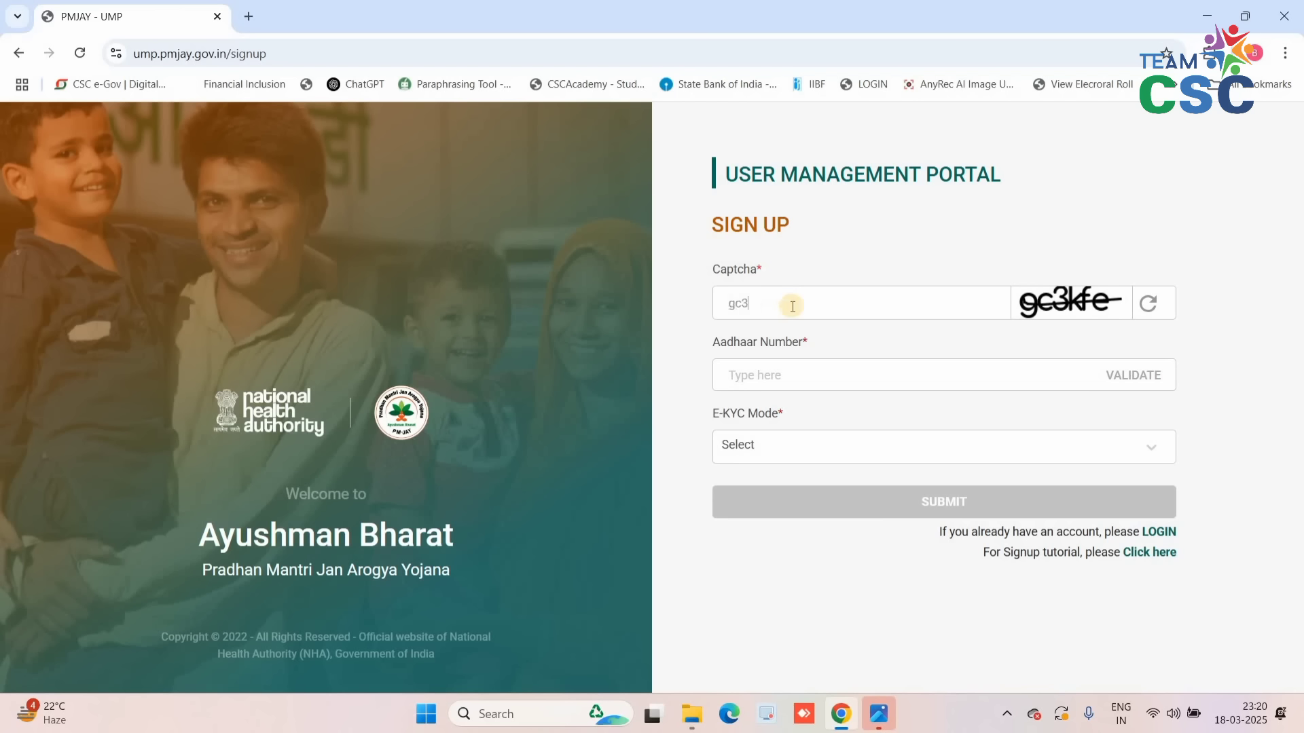
text(kfe)
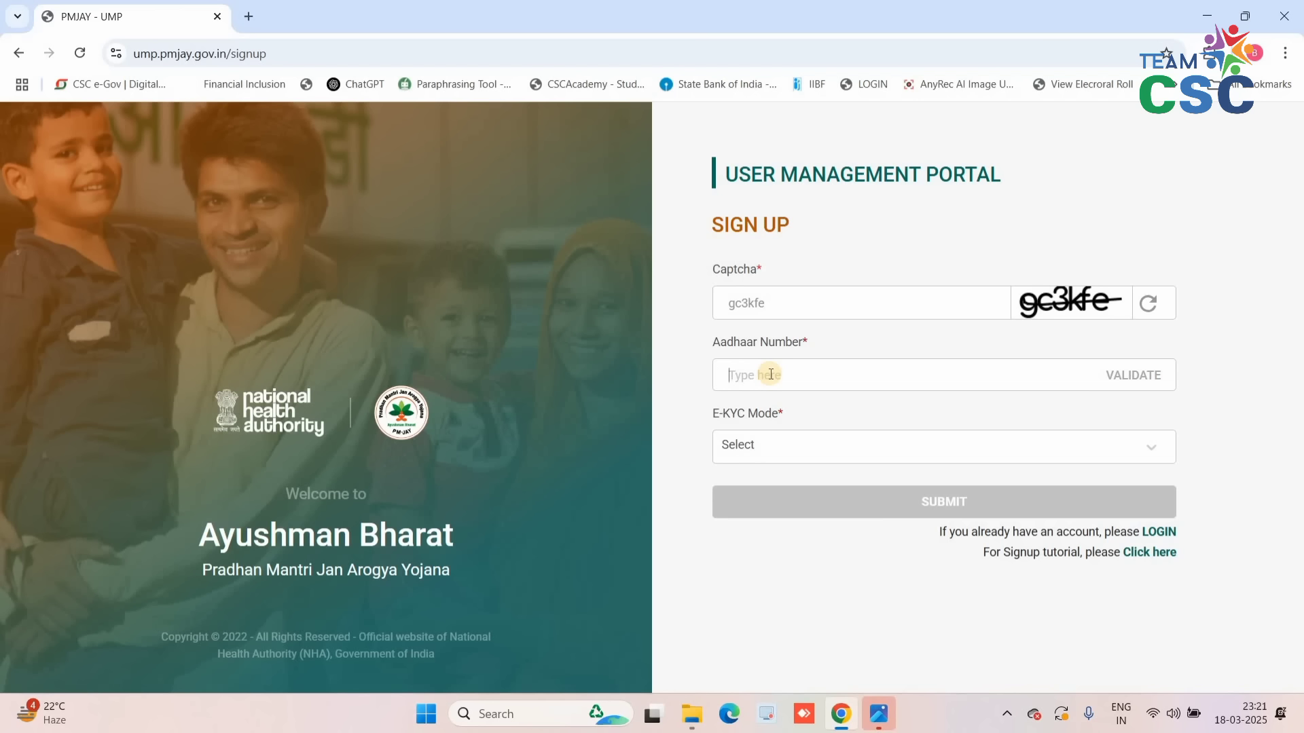
click(770, 374)
Enter the operator's Aadhaar number and validate it
click(768, 375)
text(251)
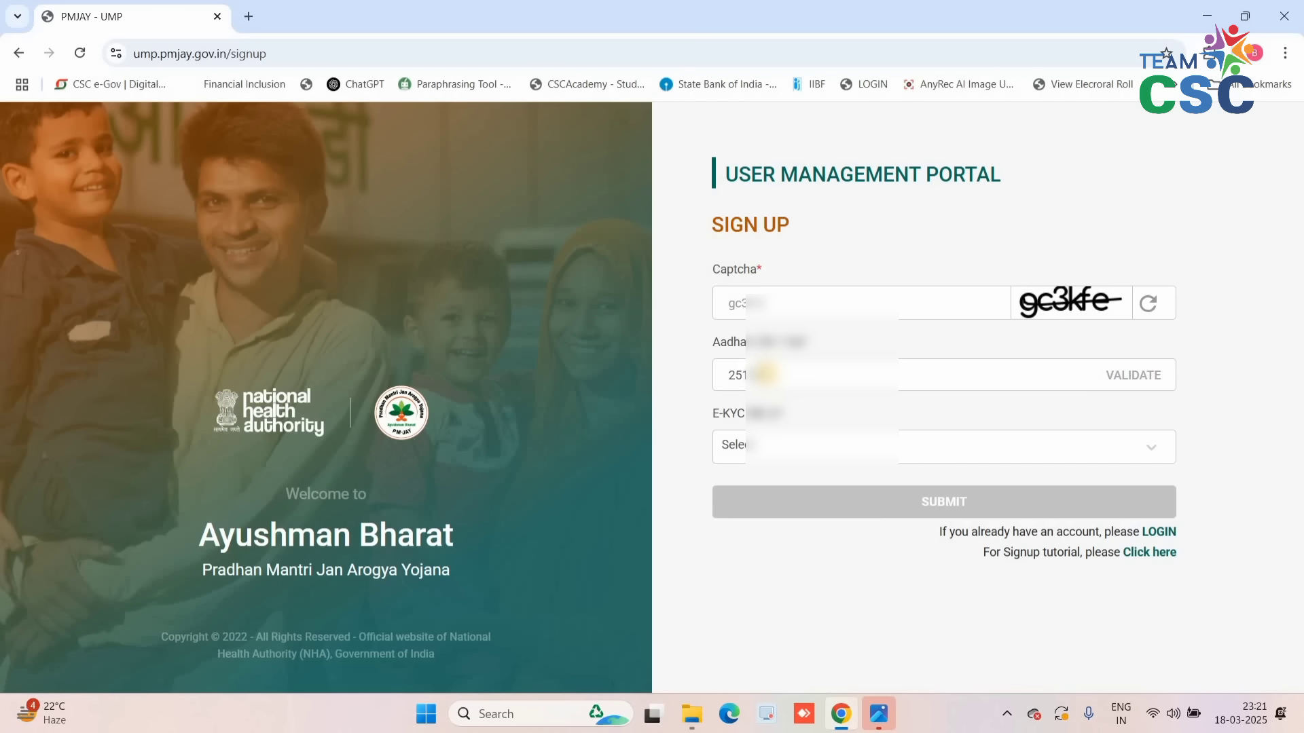
text(?????)
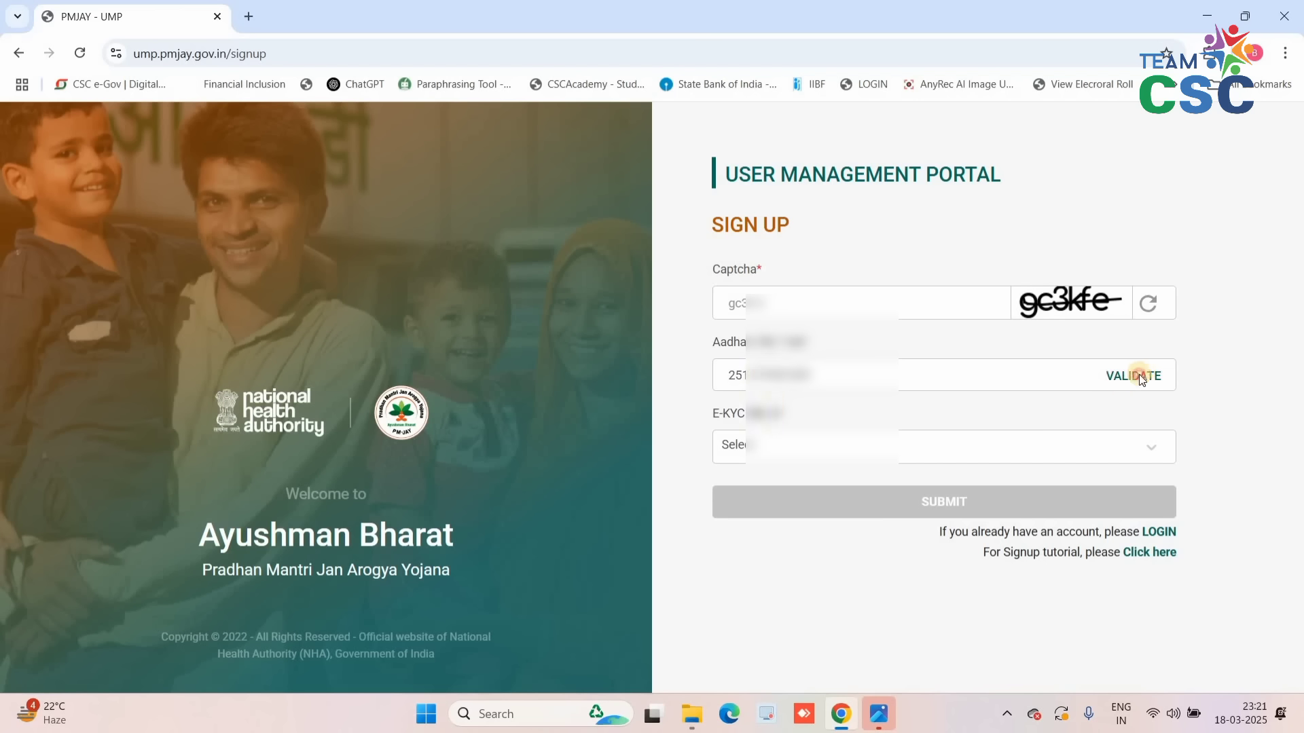
click(1145, 377)
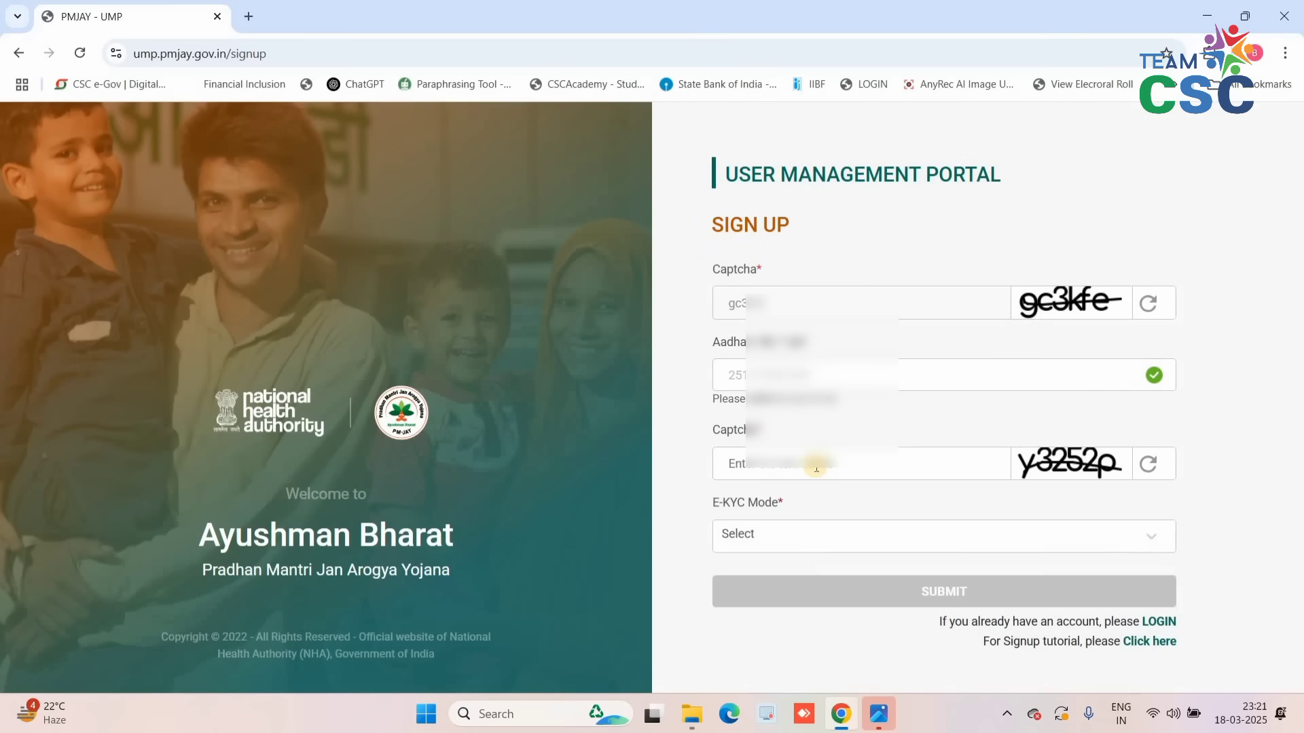
Fill in the new captcha and select Aadhaar OTP as the E-KYC mode
click(816, 469)
text(y)
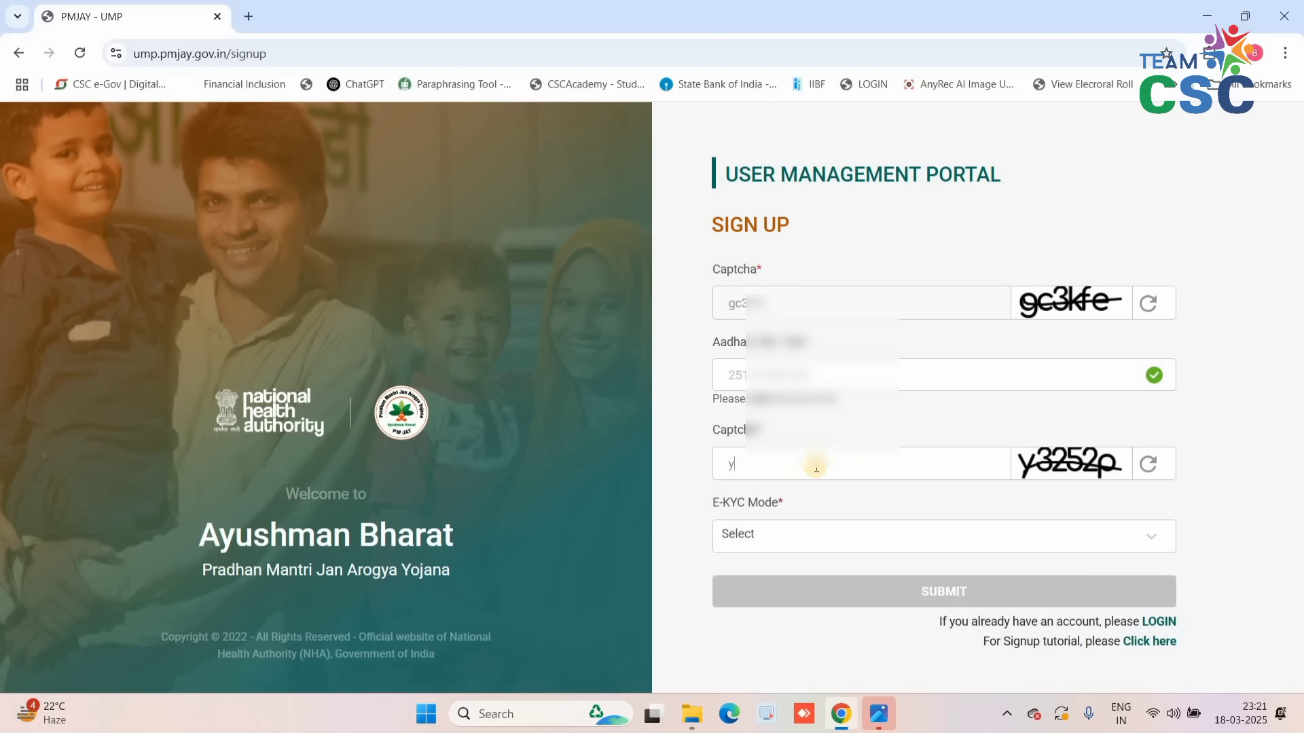
text(3252p)
click(747, 540)
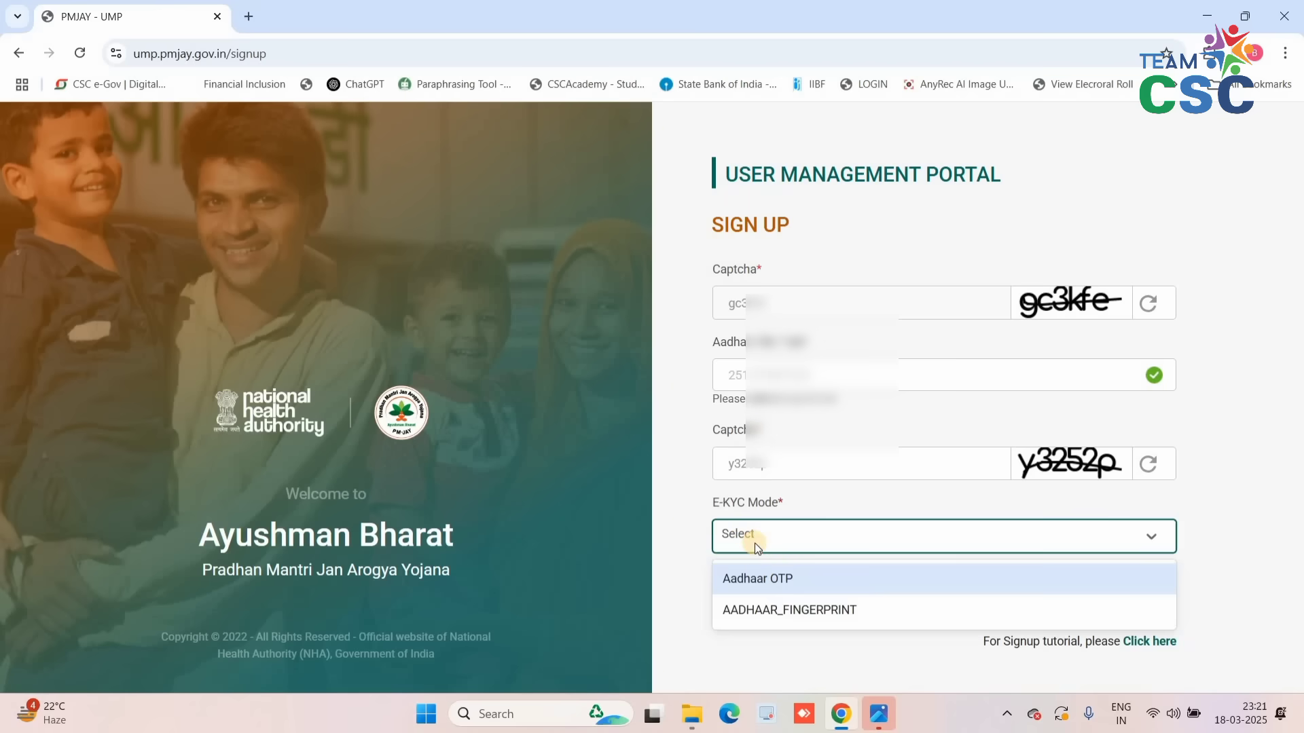
click(746, 581)
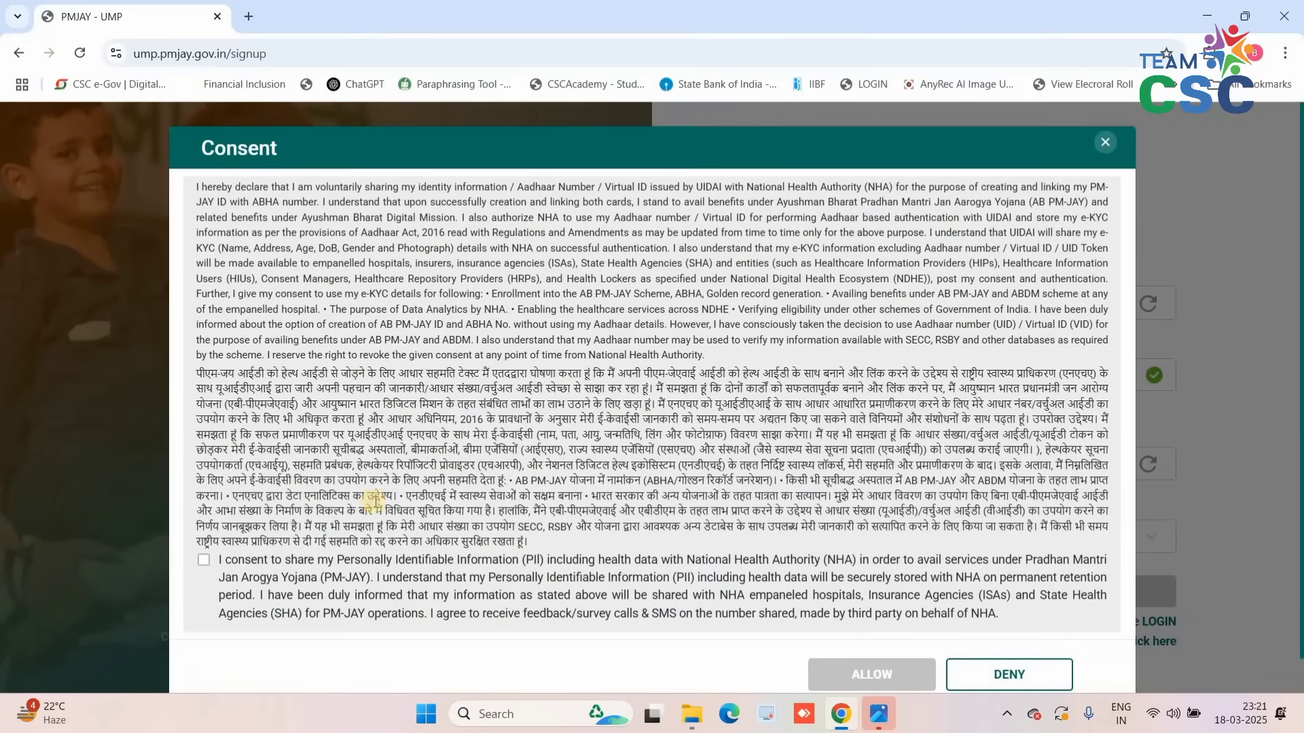
Tick the consent to share personal information with NHA and allow it
click(204, 562)
scroll(863, 641, down, 1)
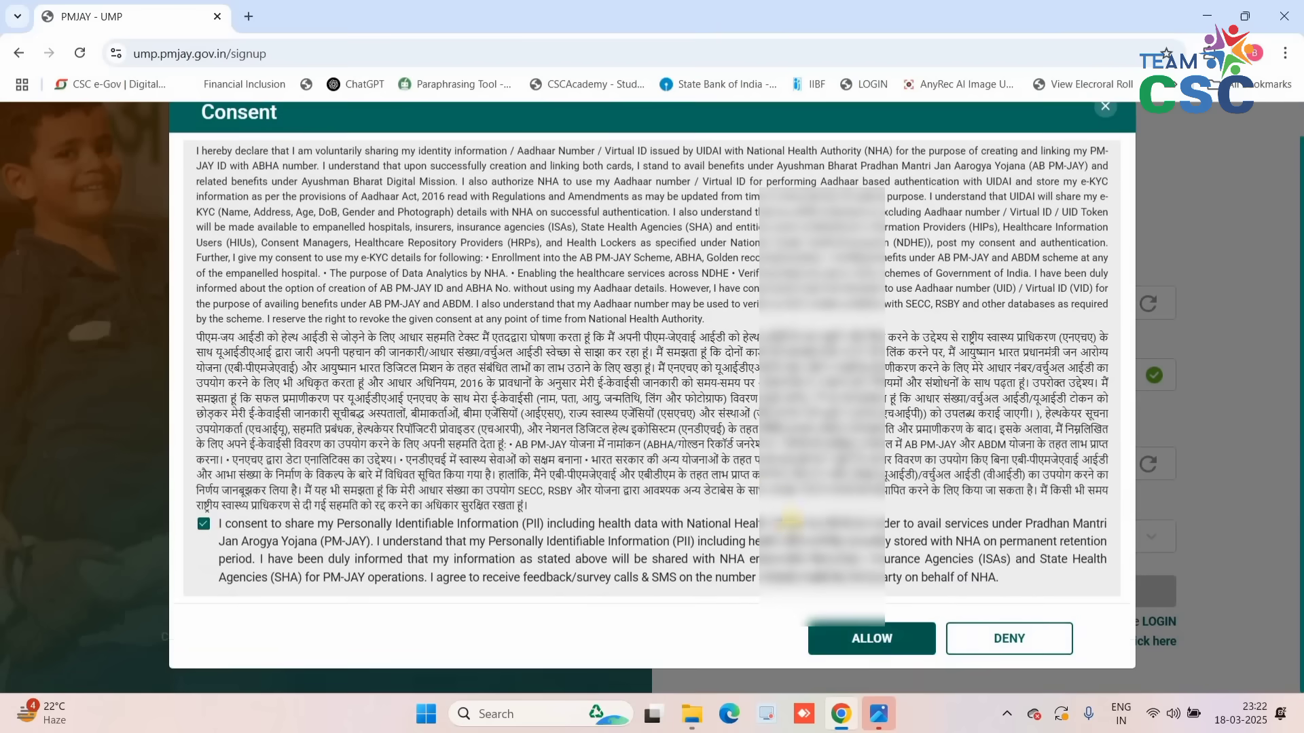
click(872, 638)
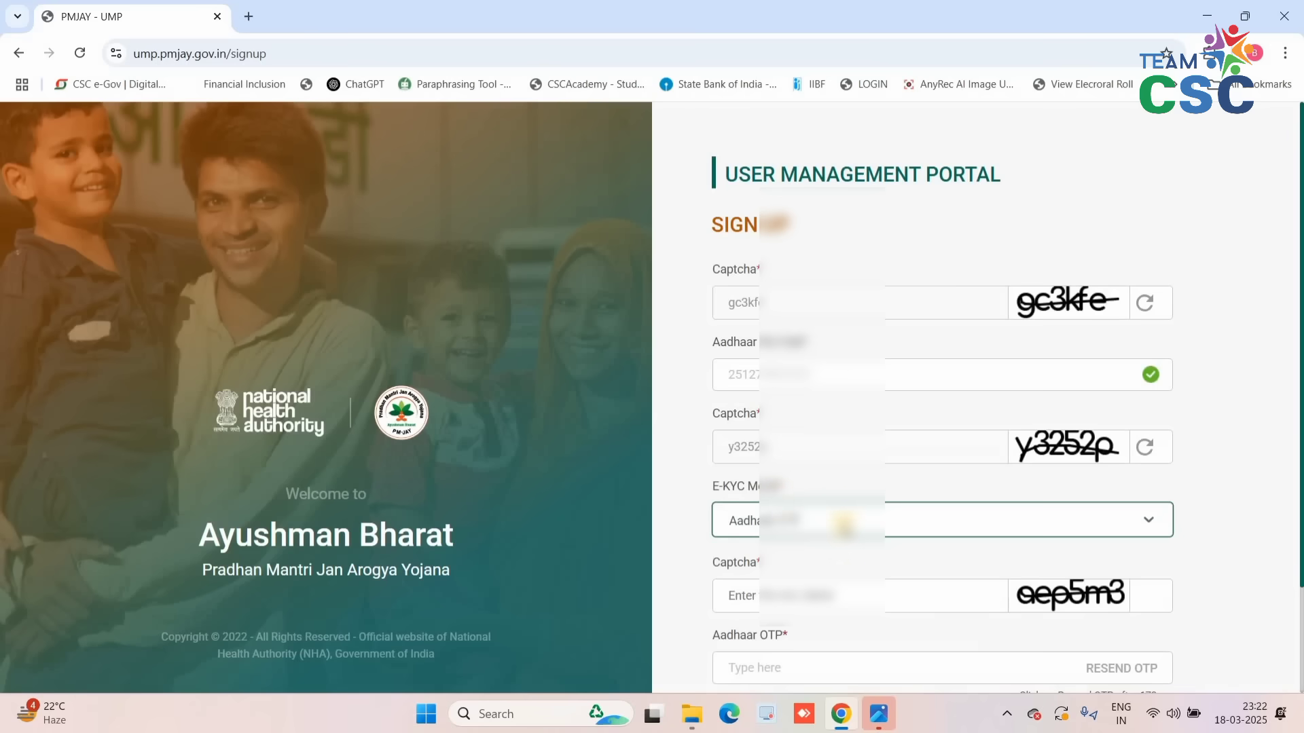
scroll(787, 489, down, 2)
Enter the third captcha and the received Aadhaar OTP to complete sign-up
click(781, 475)
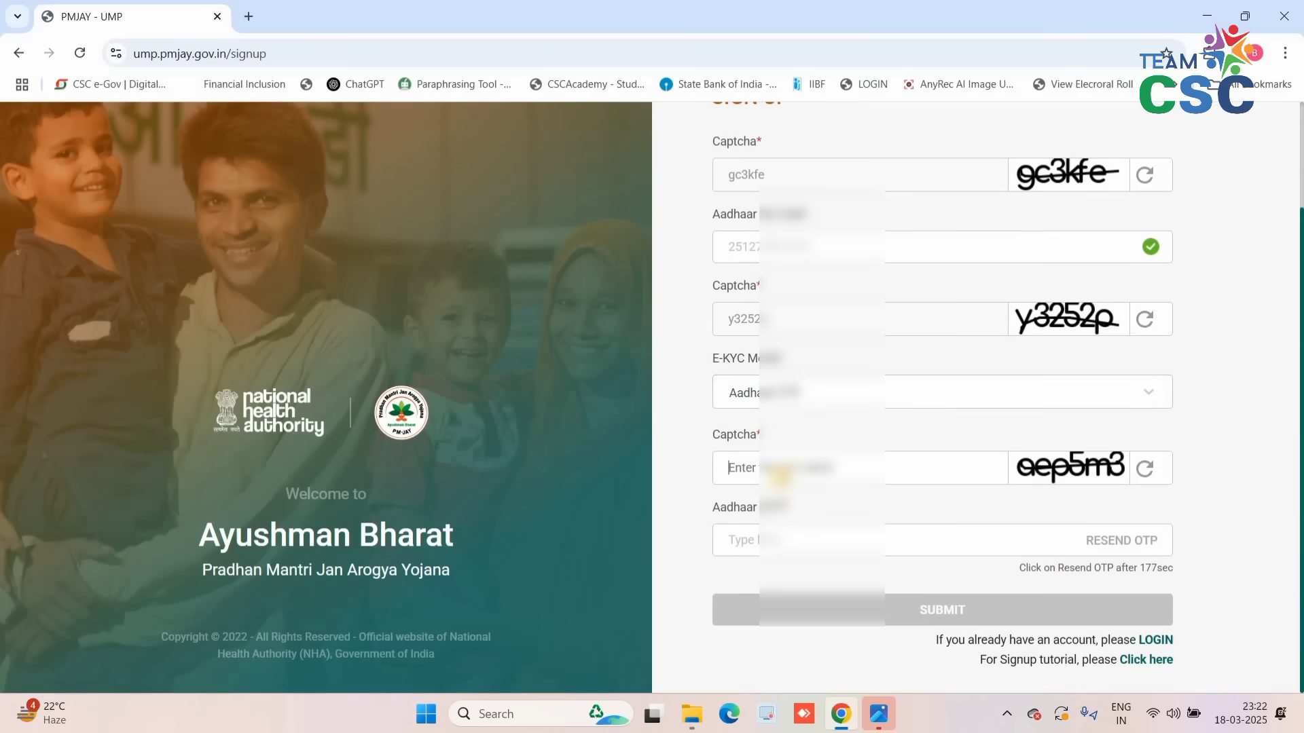
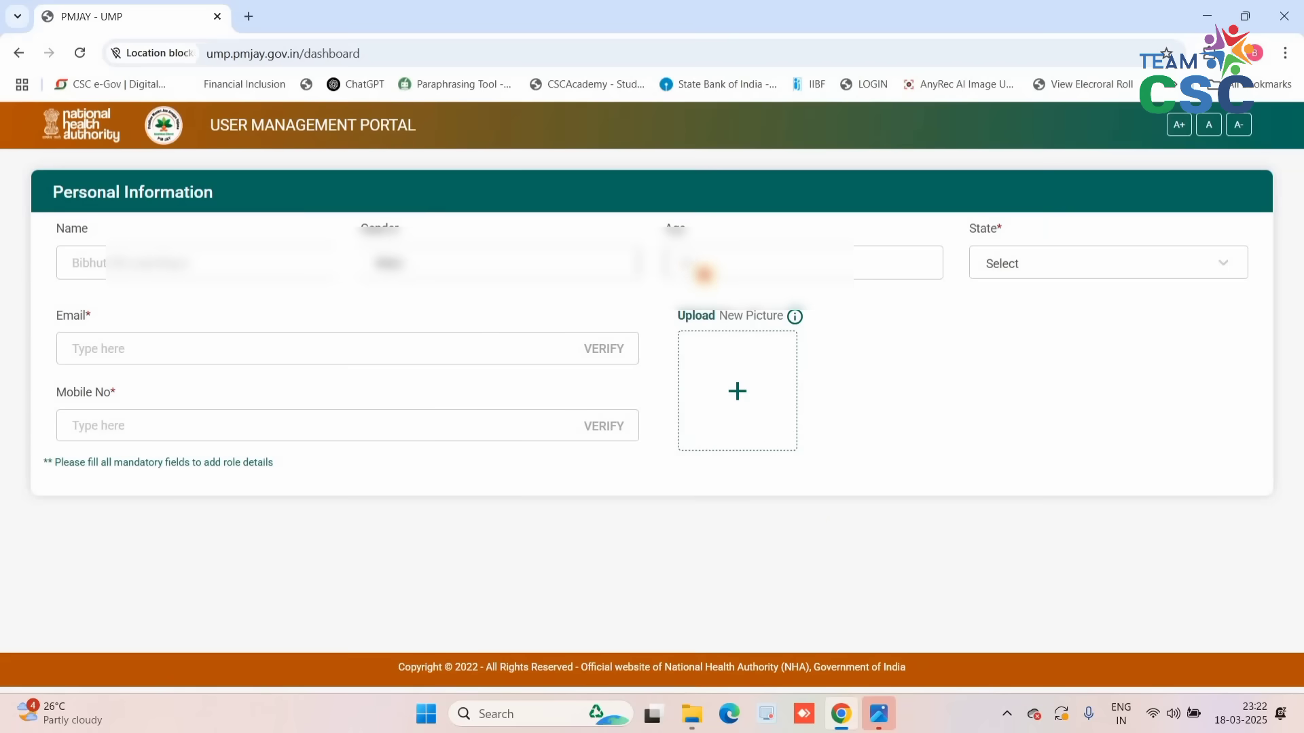
Set State to ODISHA and type the operator's e-mail address
click(1008, 270)
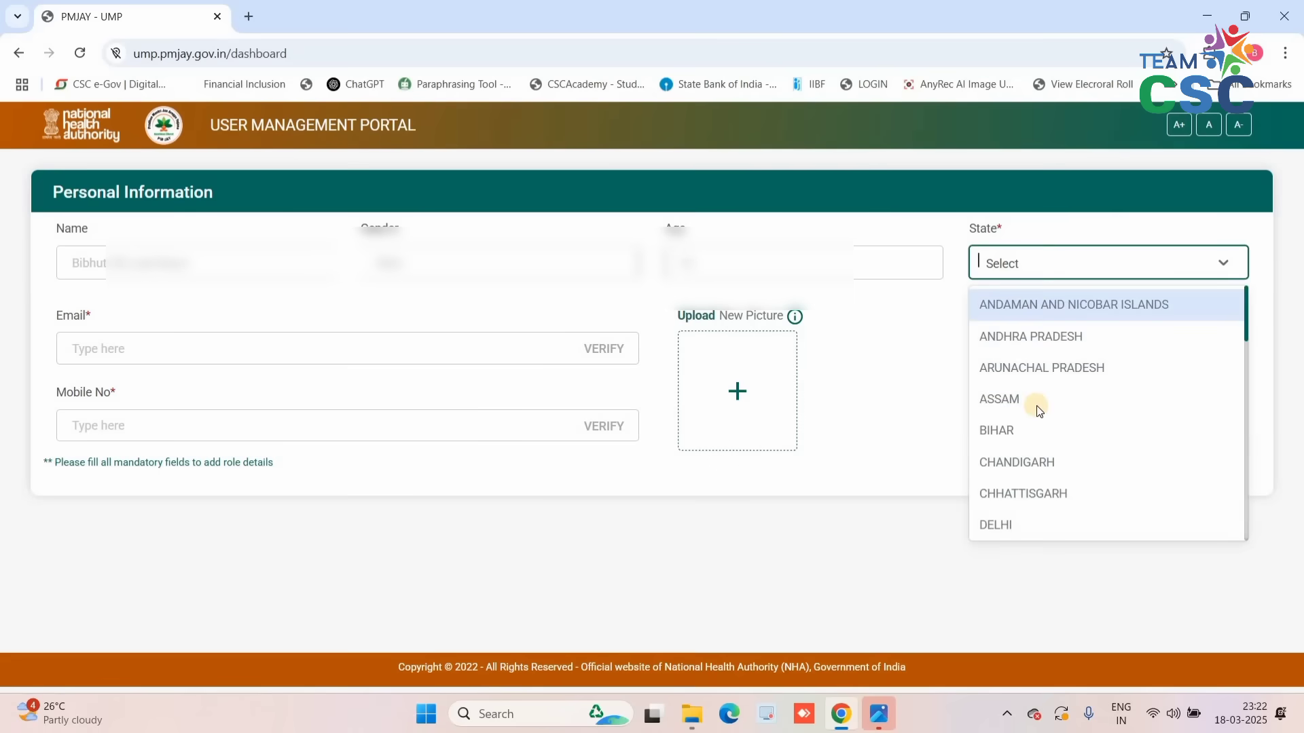
scroll(1037, 406, down, 3)
scroll(1028, 402, down, 6)
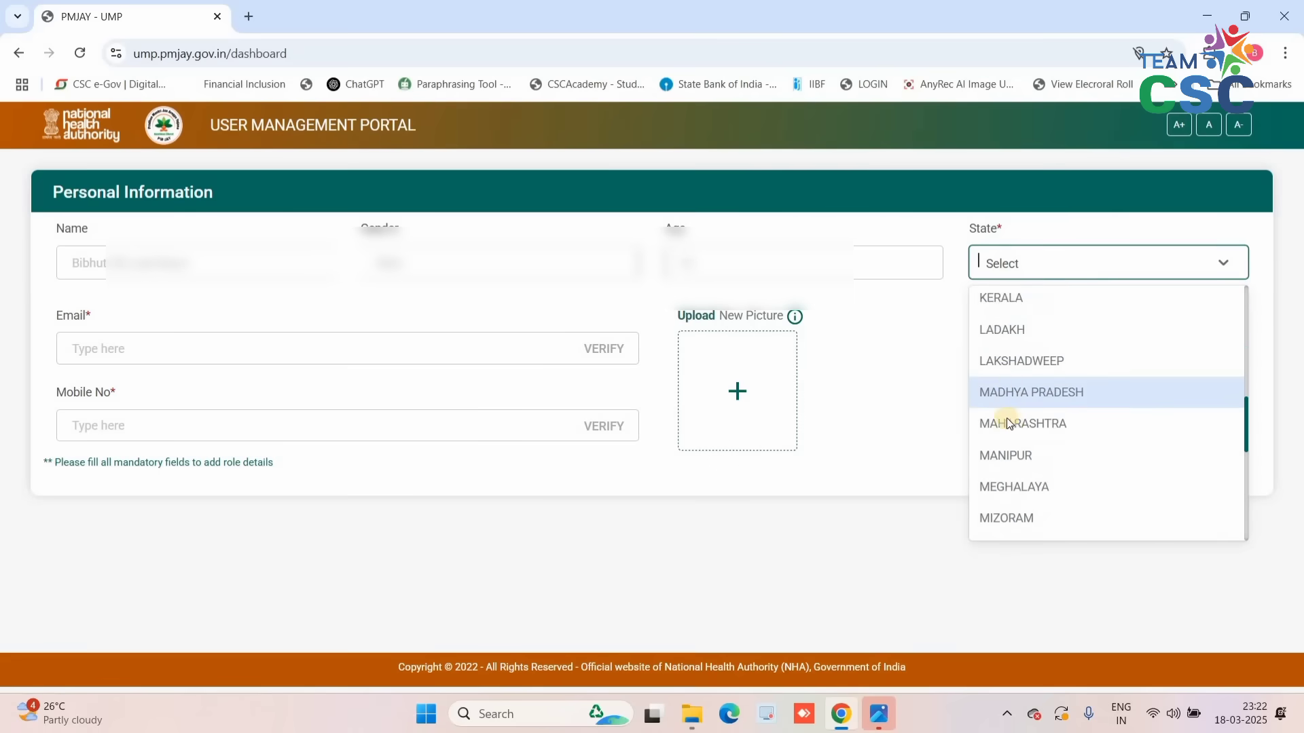
click(976, 367)
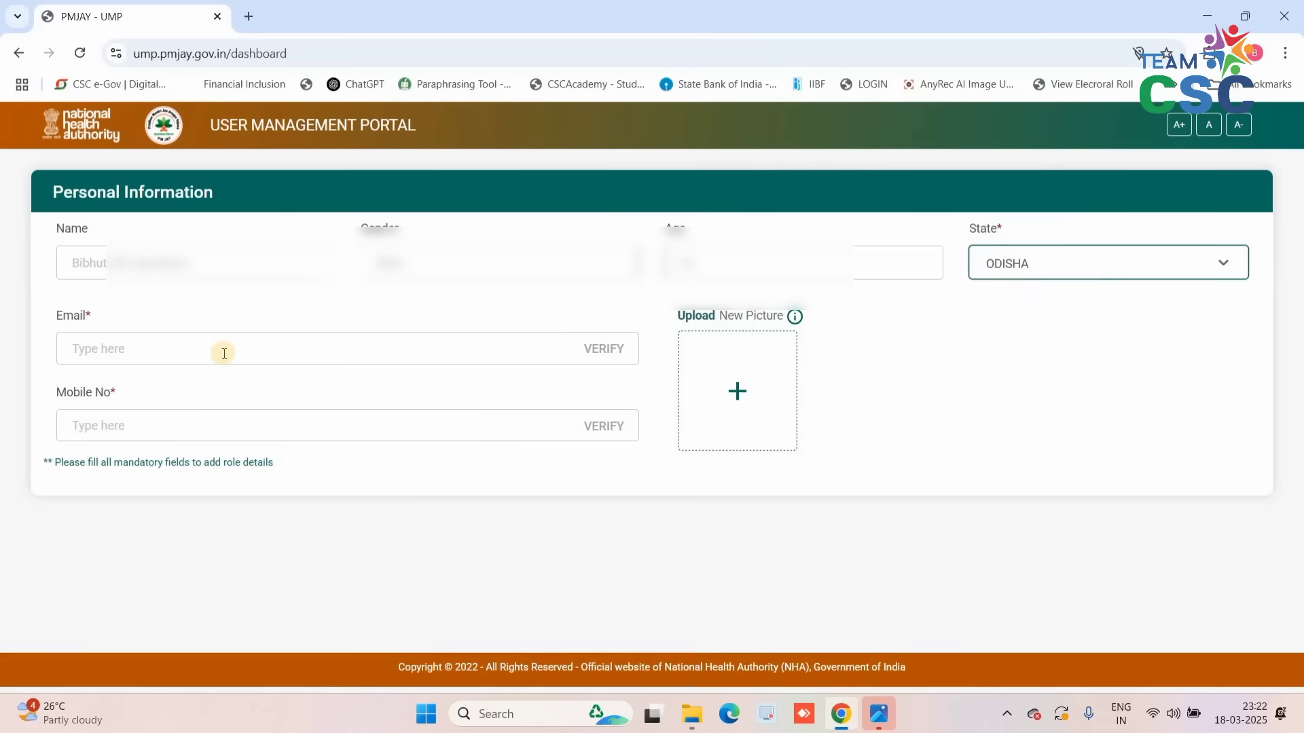
click(188, 352)
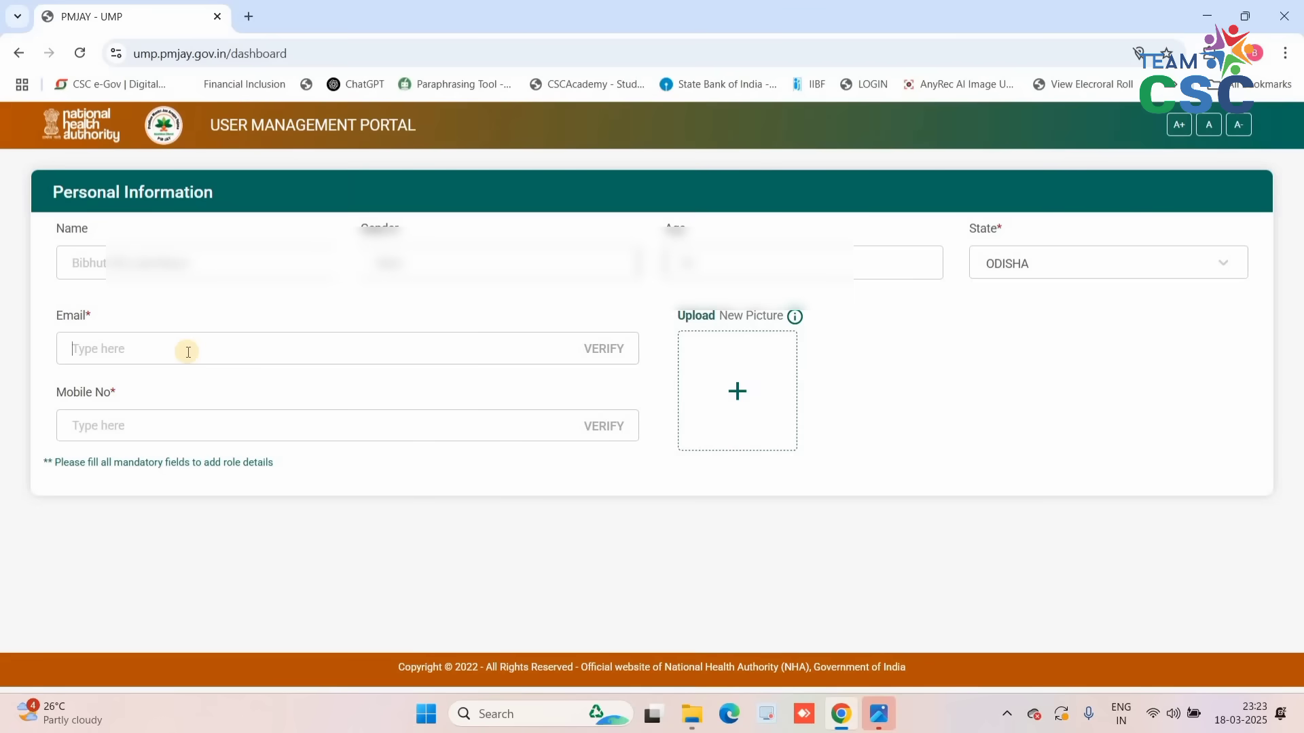
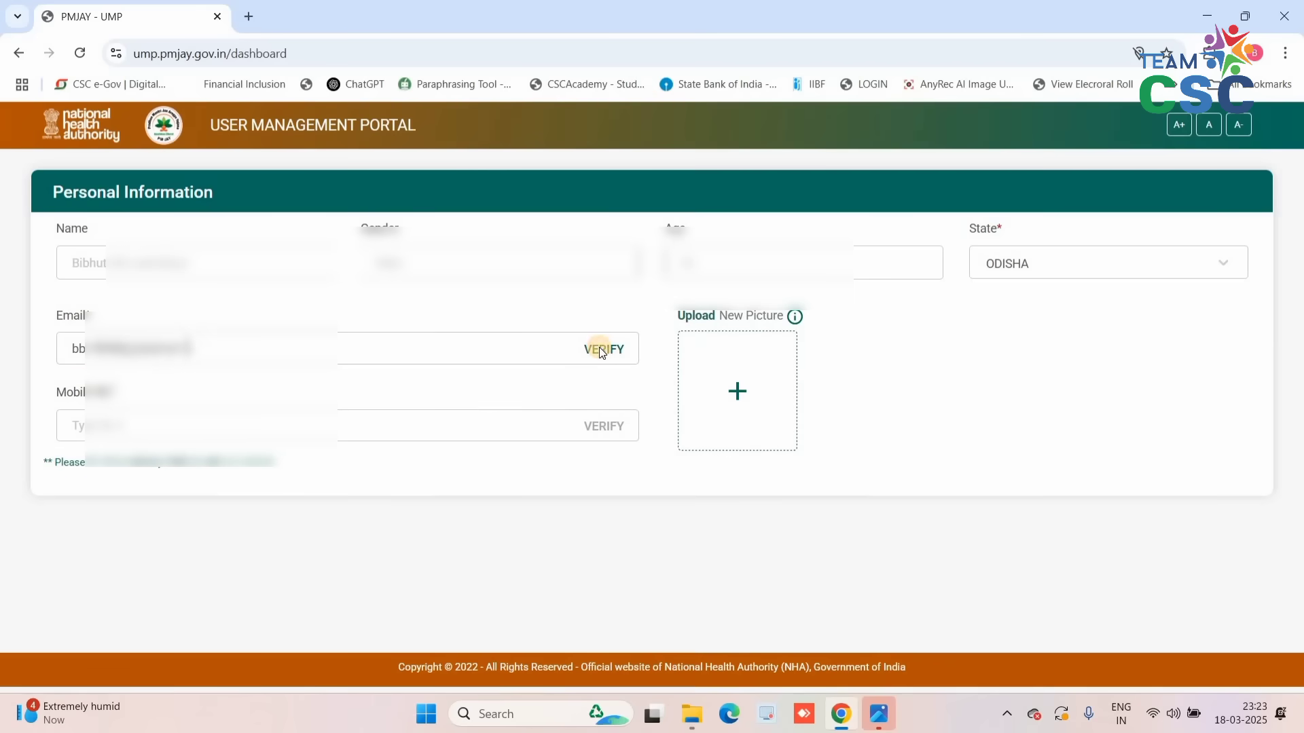
Verify the e-mail address and enter the operator's mobile number
click(600, 350)
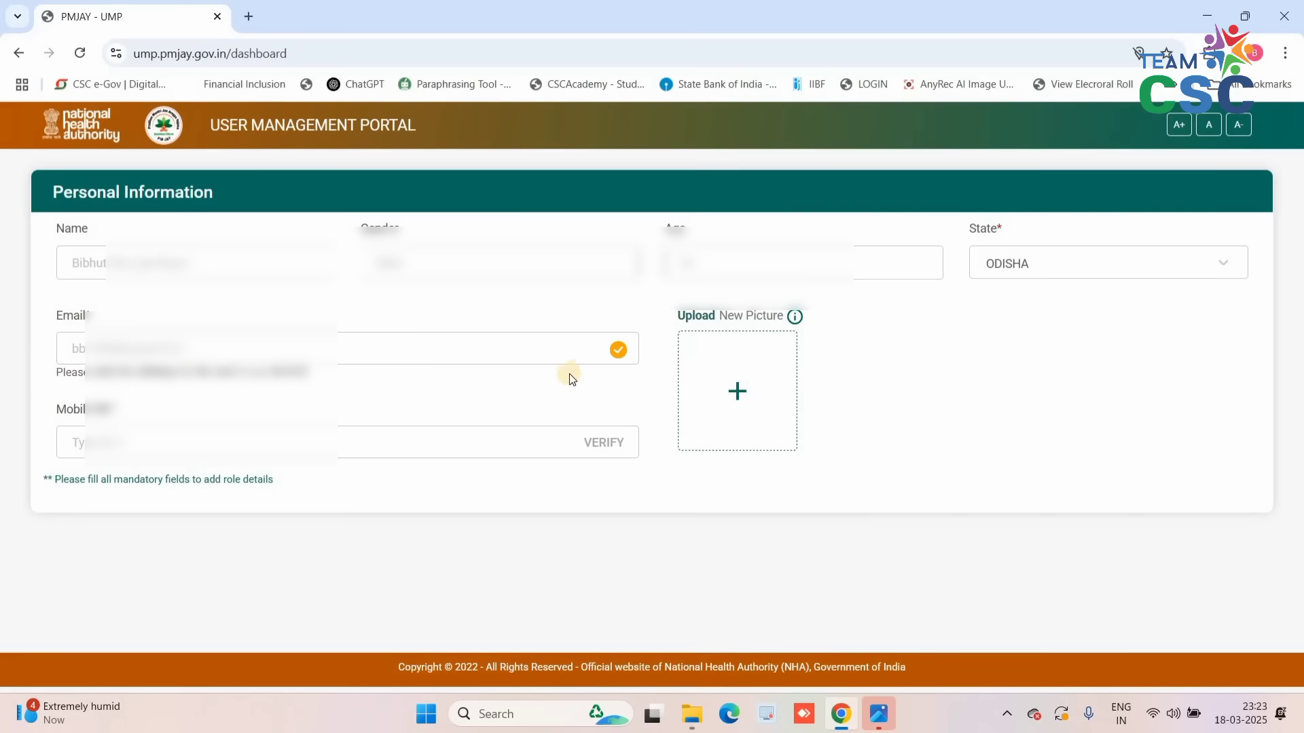
click(607, 352)
click(72, 442)
text(99)
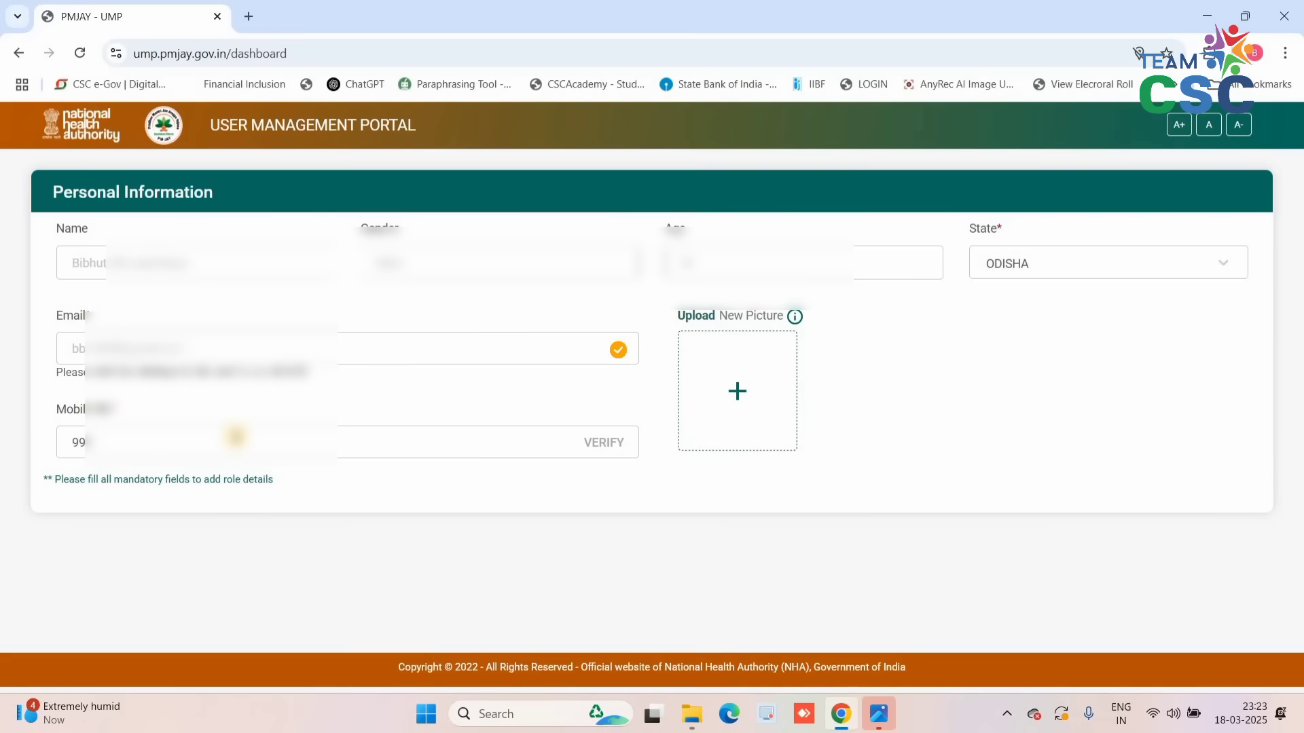
text(87654321)
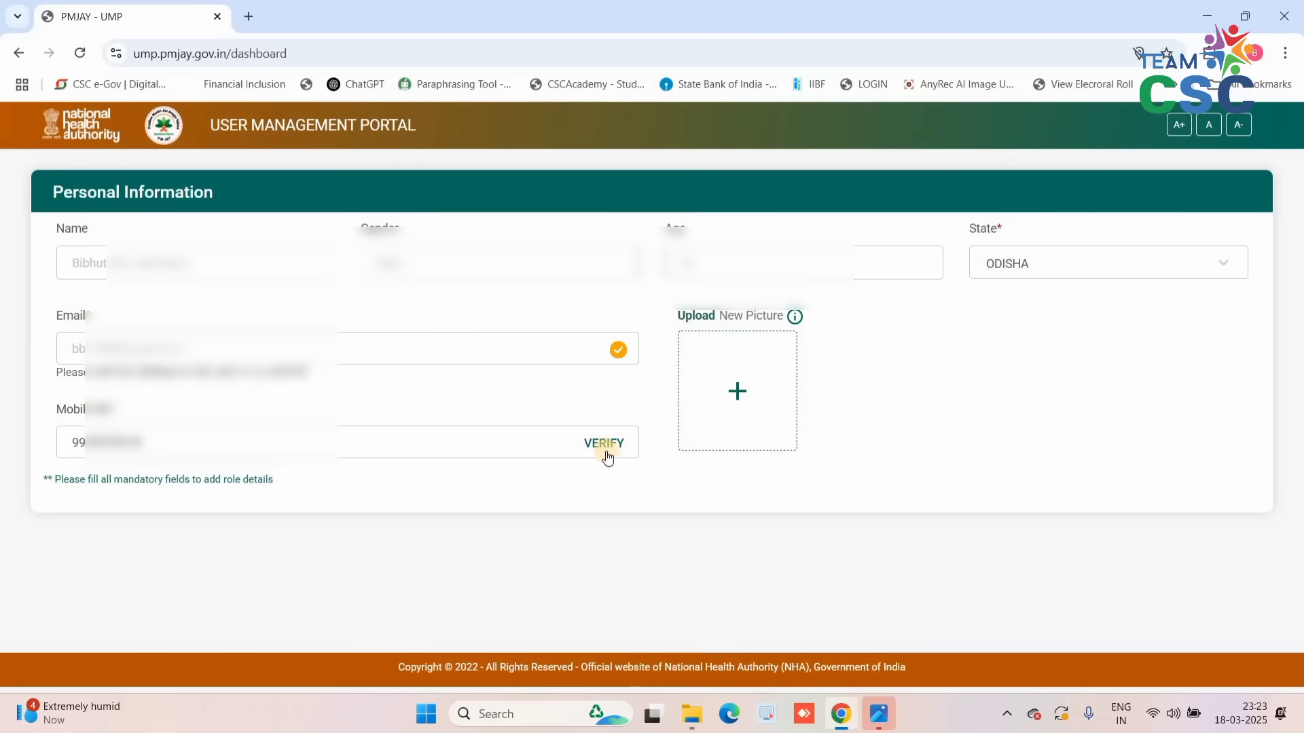
Verify the mobile number and enter the received mobile OTP and Aadhaar OTP
click(605, 447)
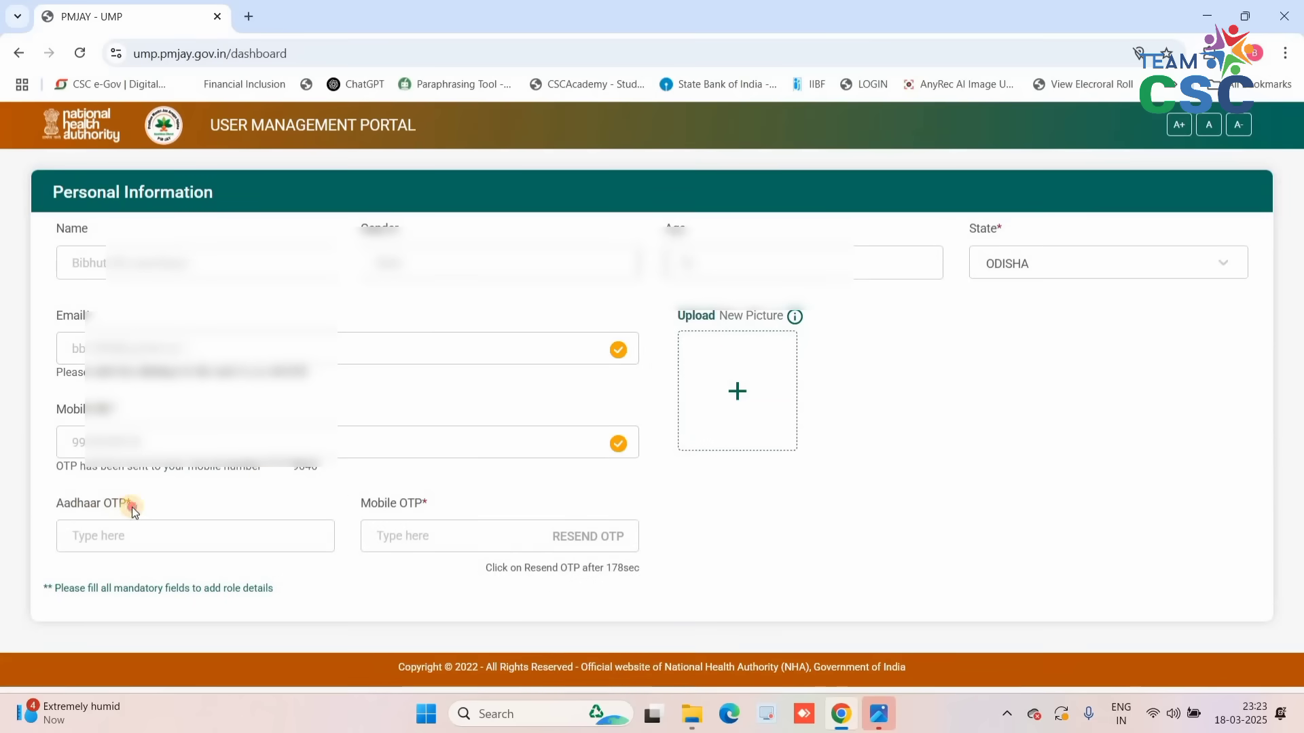
drag(57, 504, 341, 508)
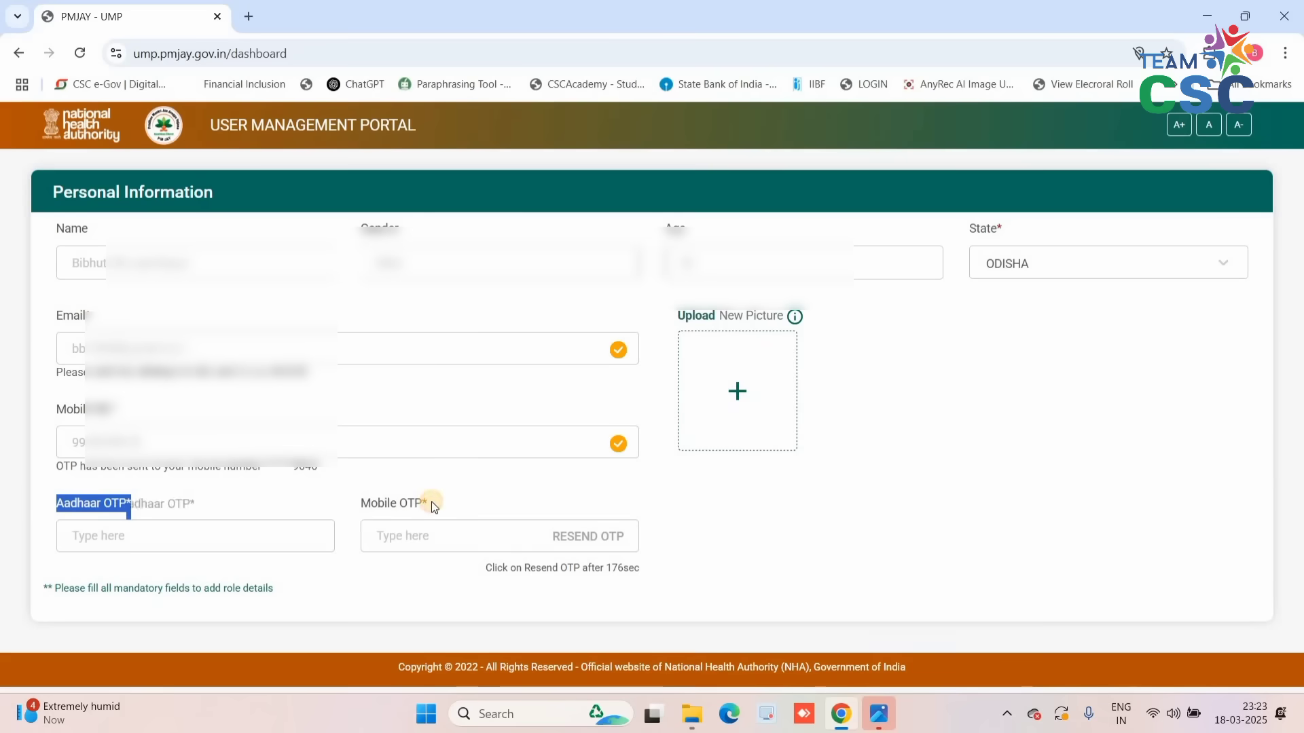
click(173, 529)
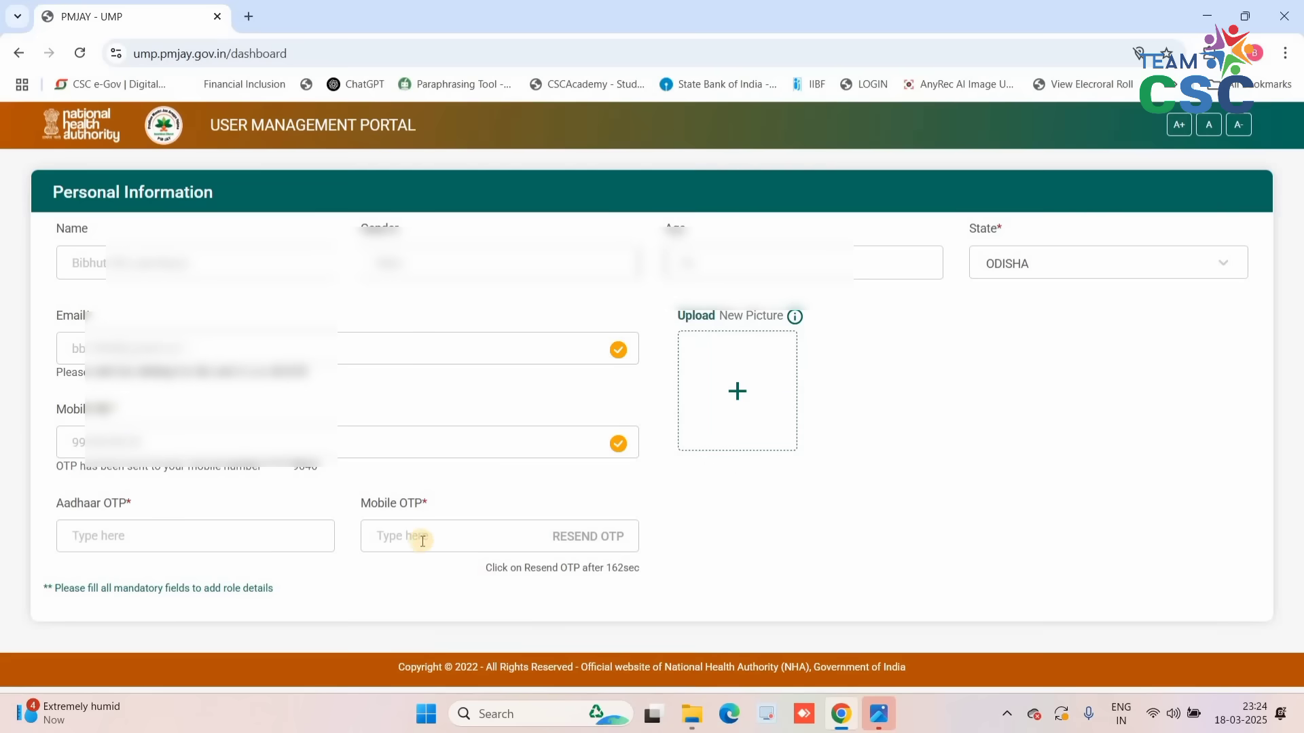
click(378, 527)
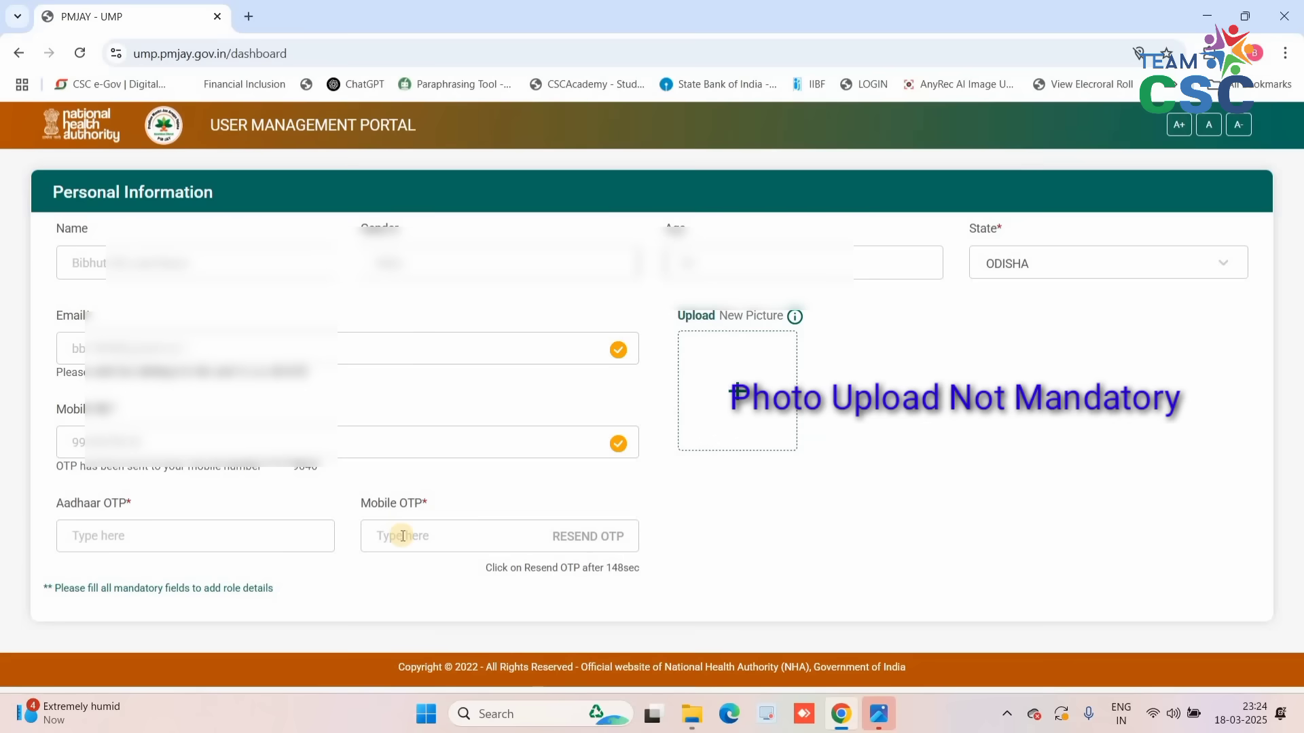
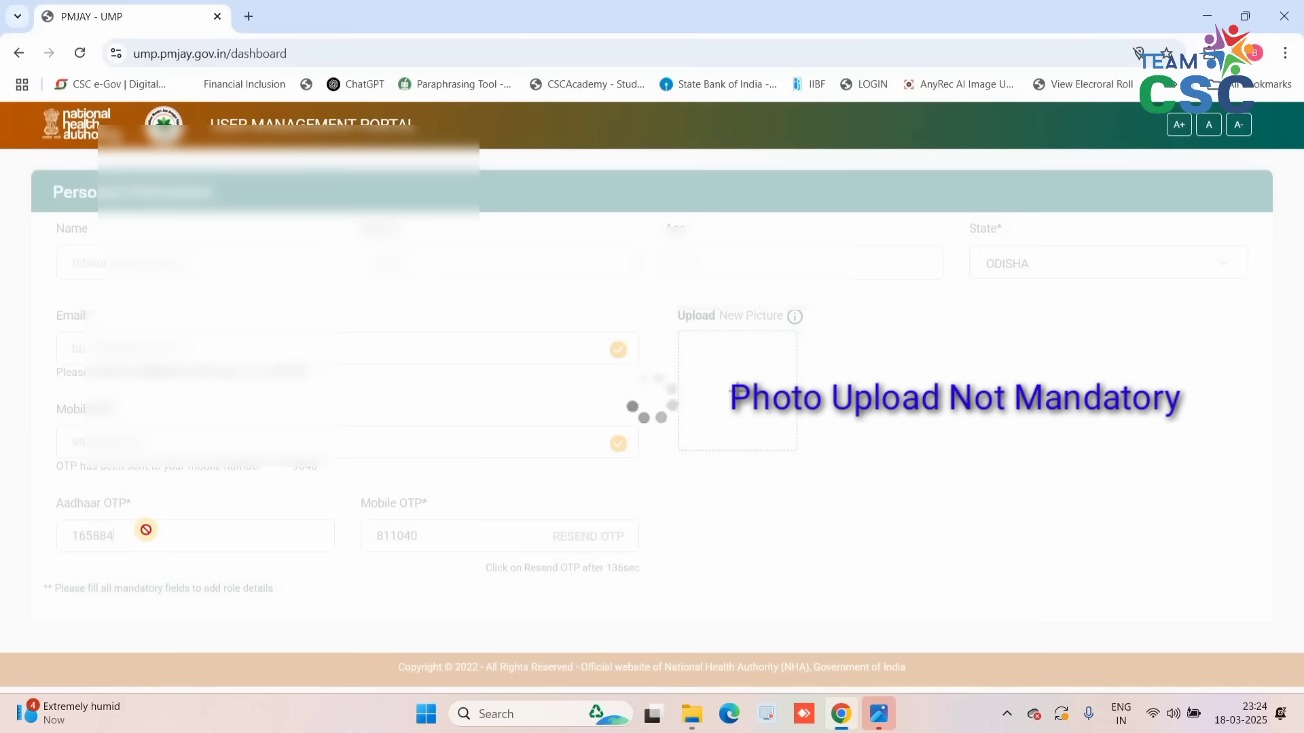
Scroll down to reveal the Add Role Details section and its ADD button
scroll(652, 397, down, 3)
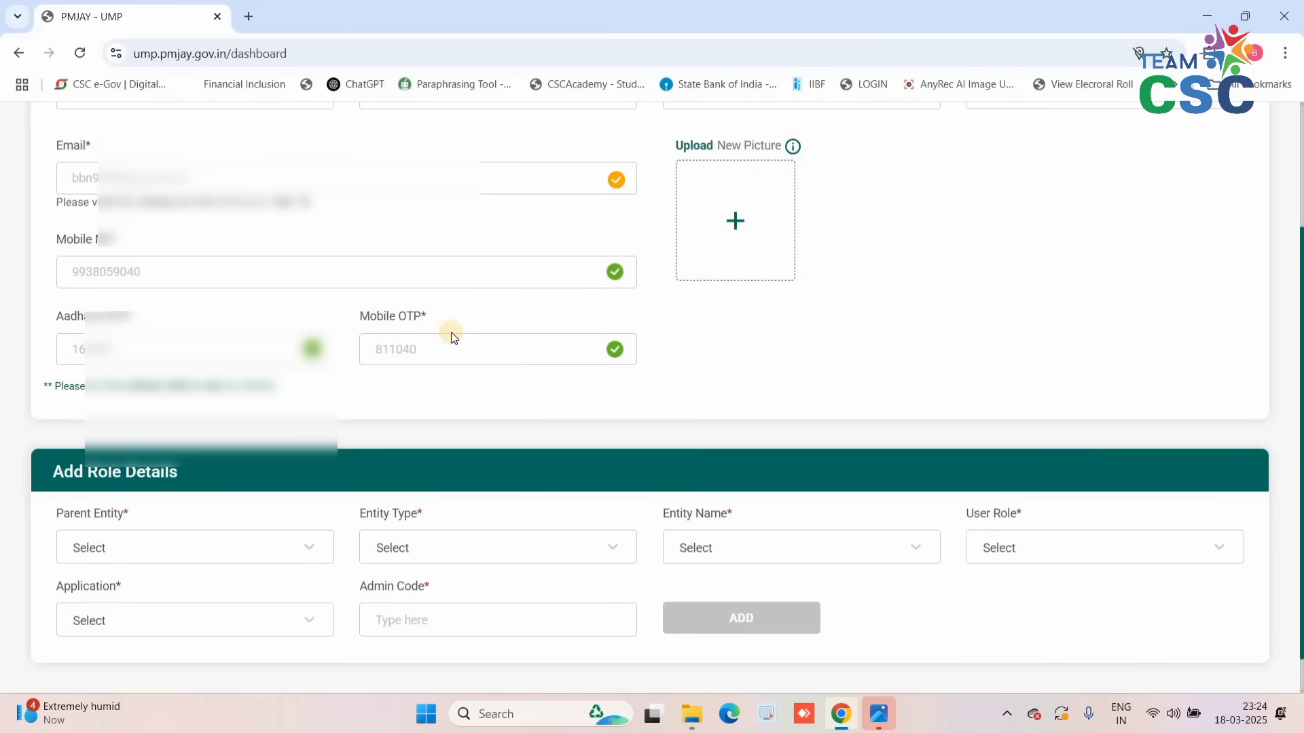
scroll(406, 378, down, 1)
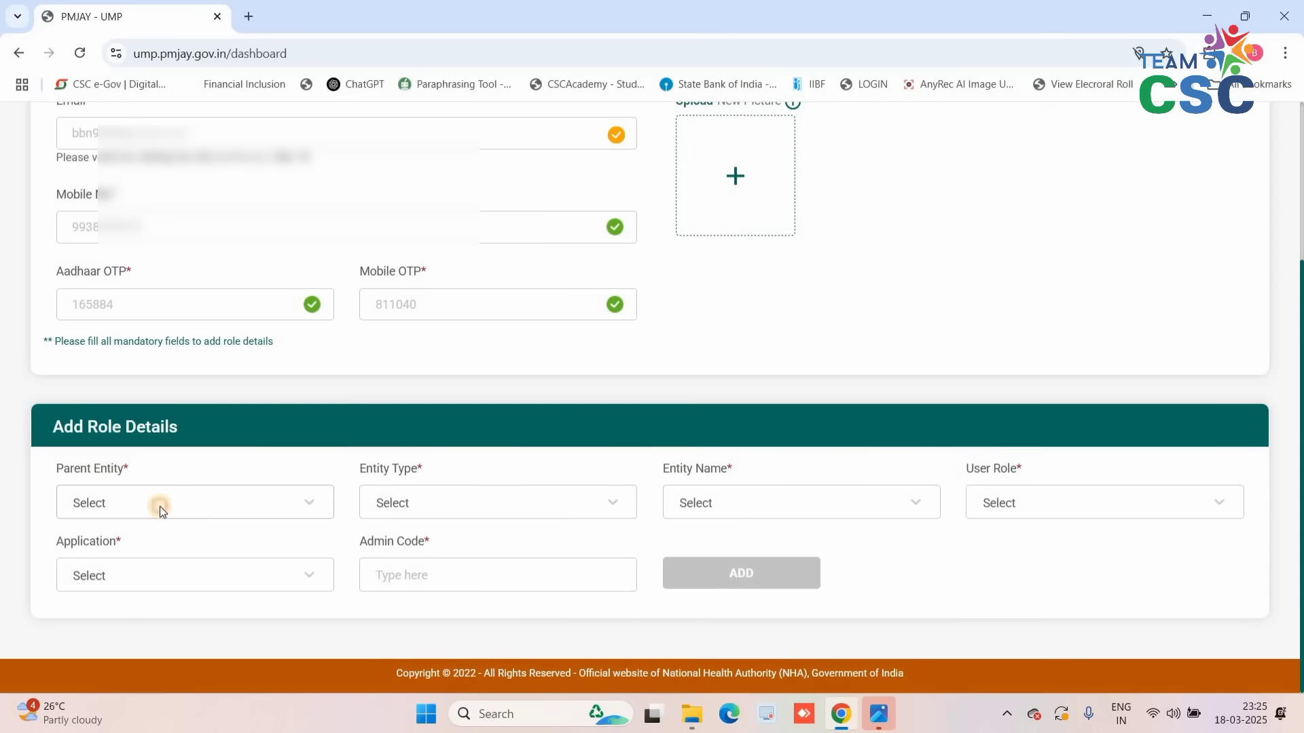
Filter the Parent Entity list with 'odi' and select SHA Odisha
click(160, 507)
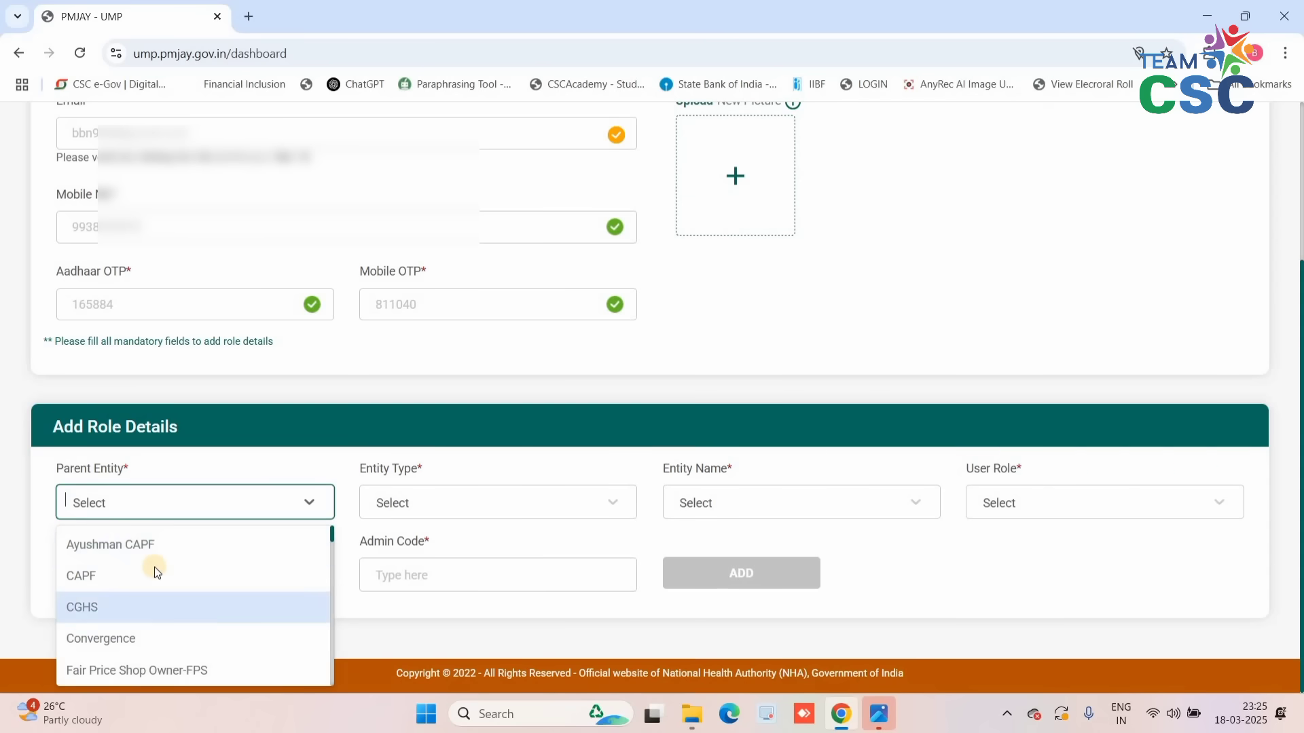
scroll(95, 537, down, 1)
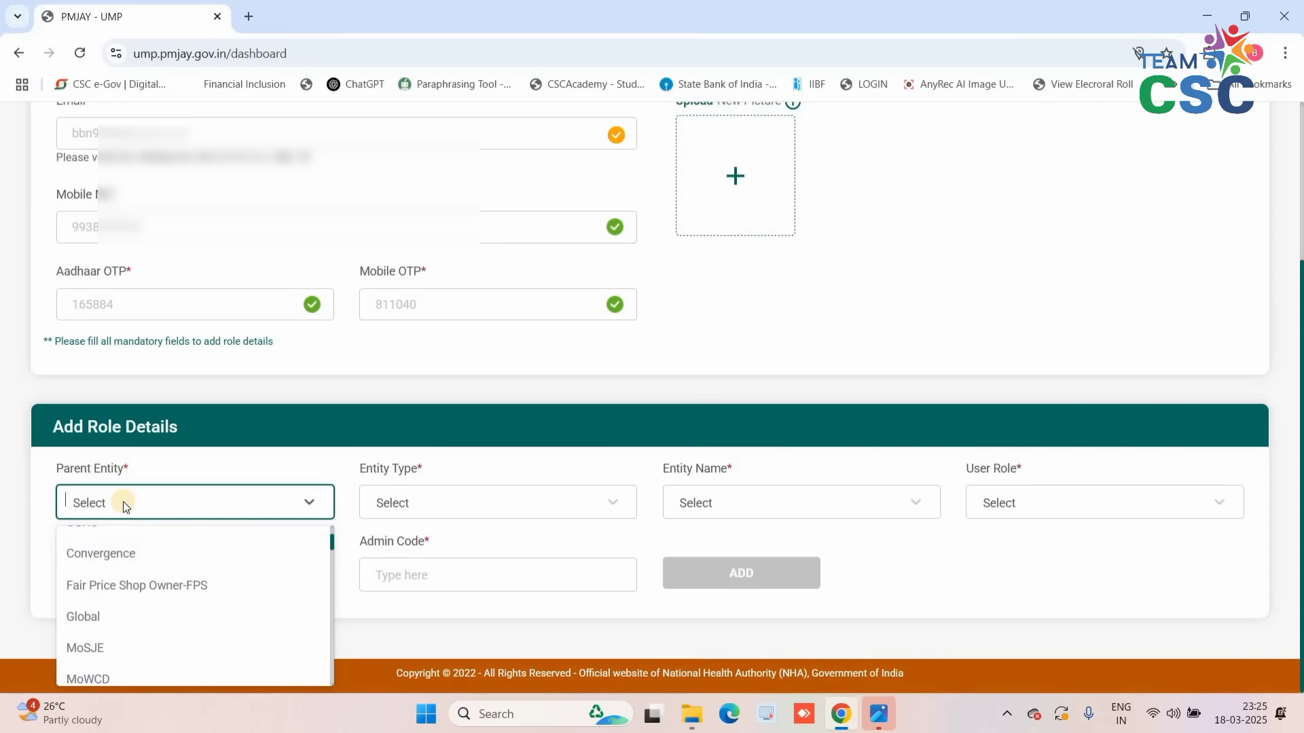
text(sha)
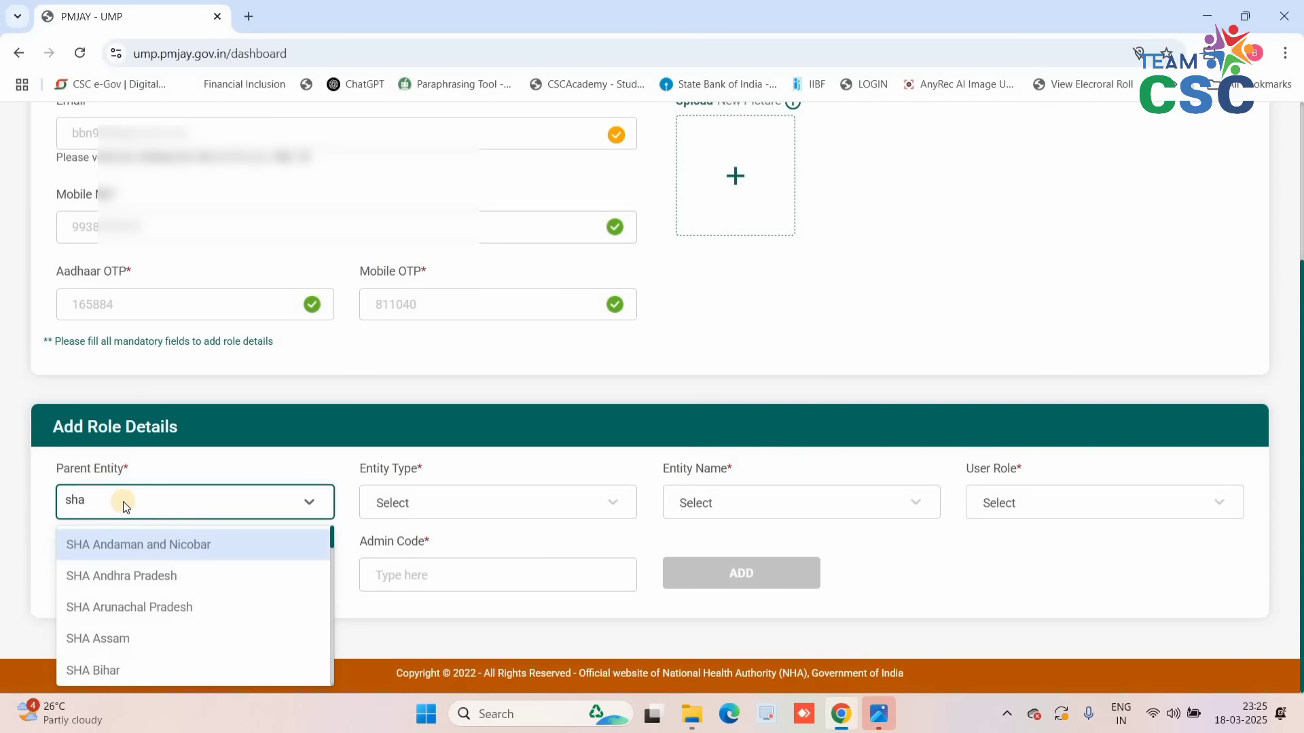
text( p)
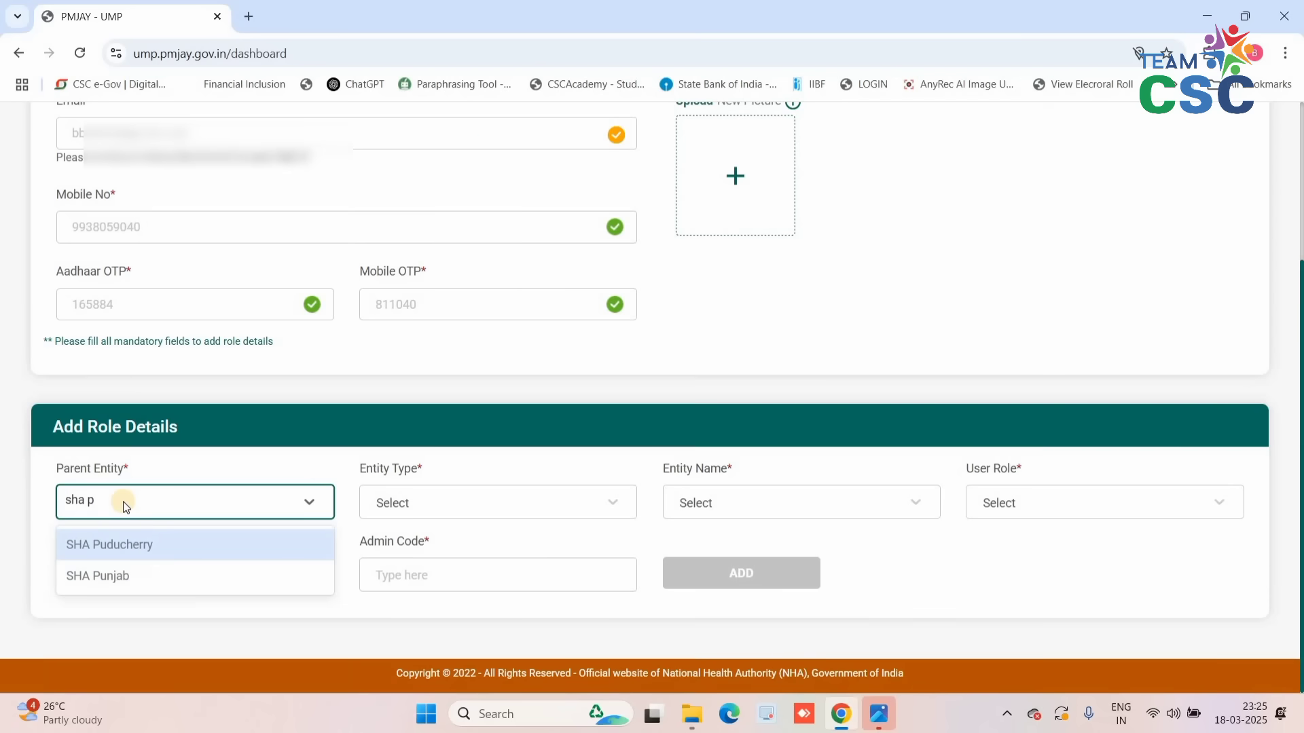
text(d)
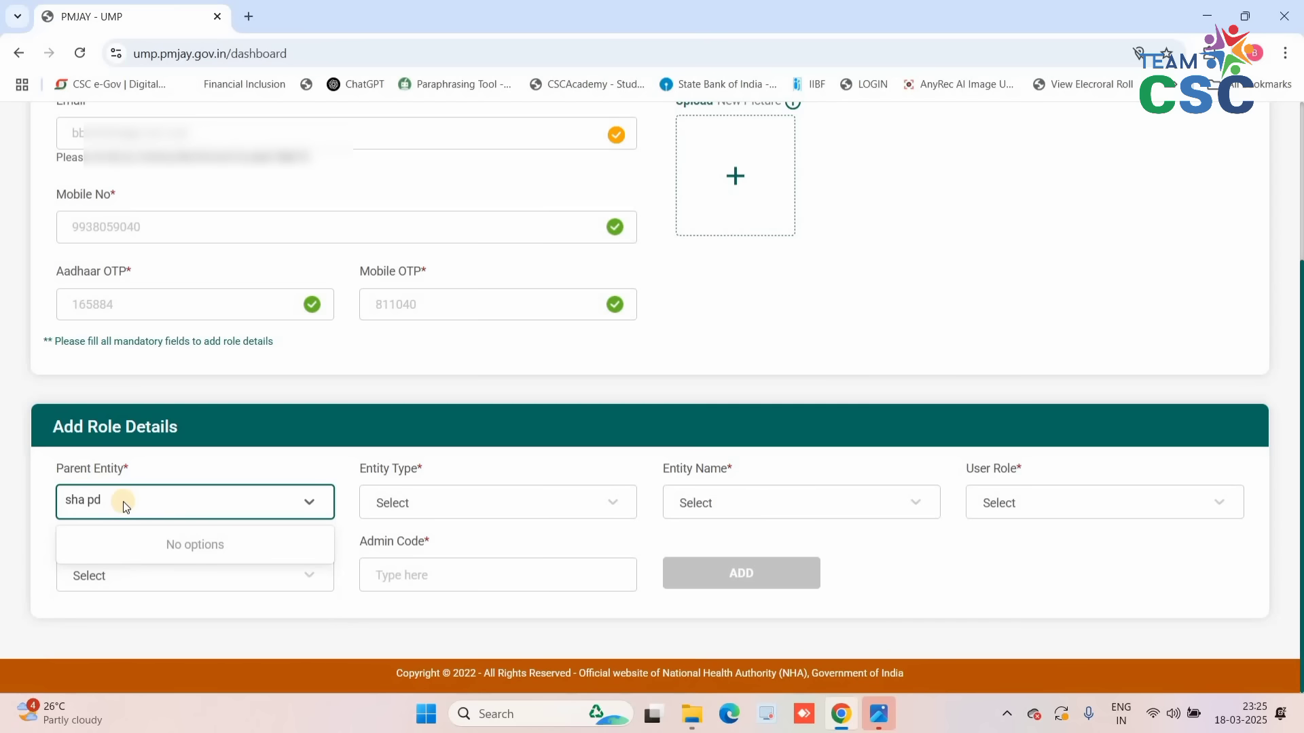
key(BackSpace)
key(BackSpace)
key(BackSpace)
key(BackSpace)
key(BackSpace)
key(BackSpace)
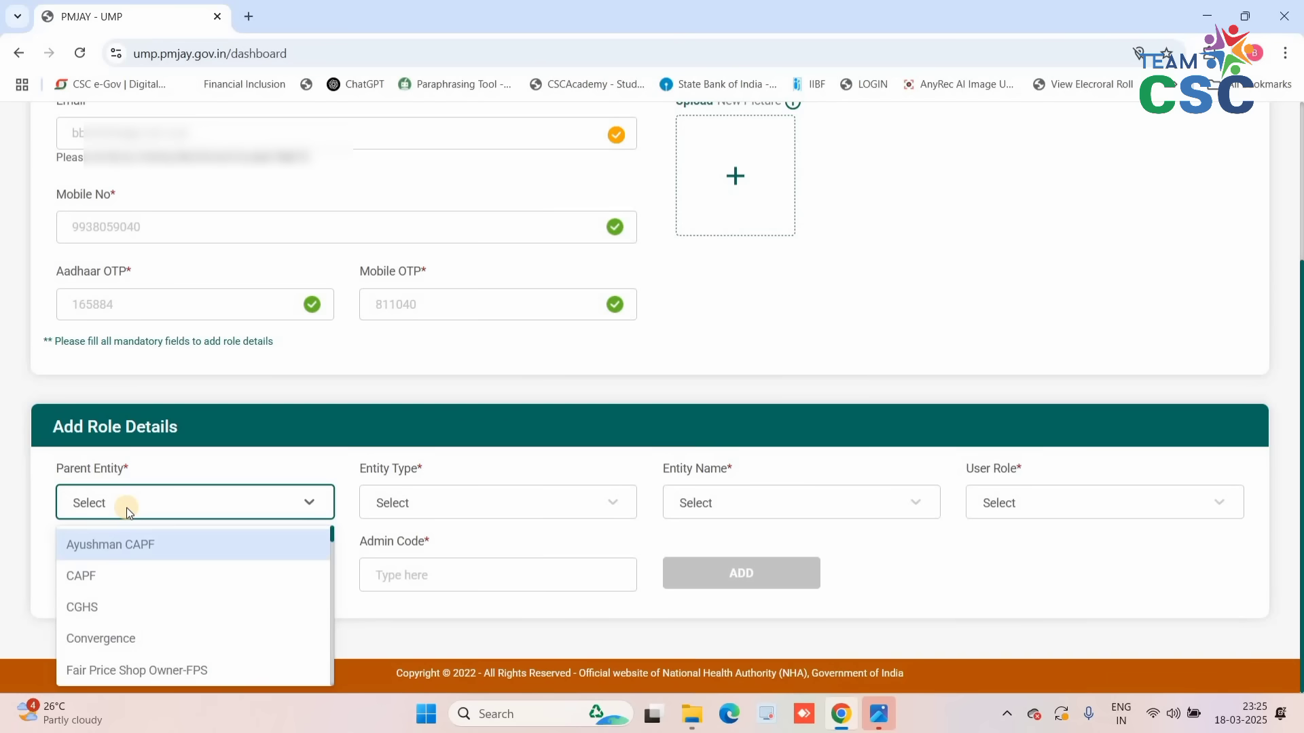
text(odi)
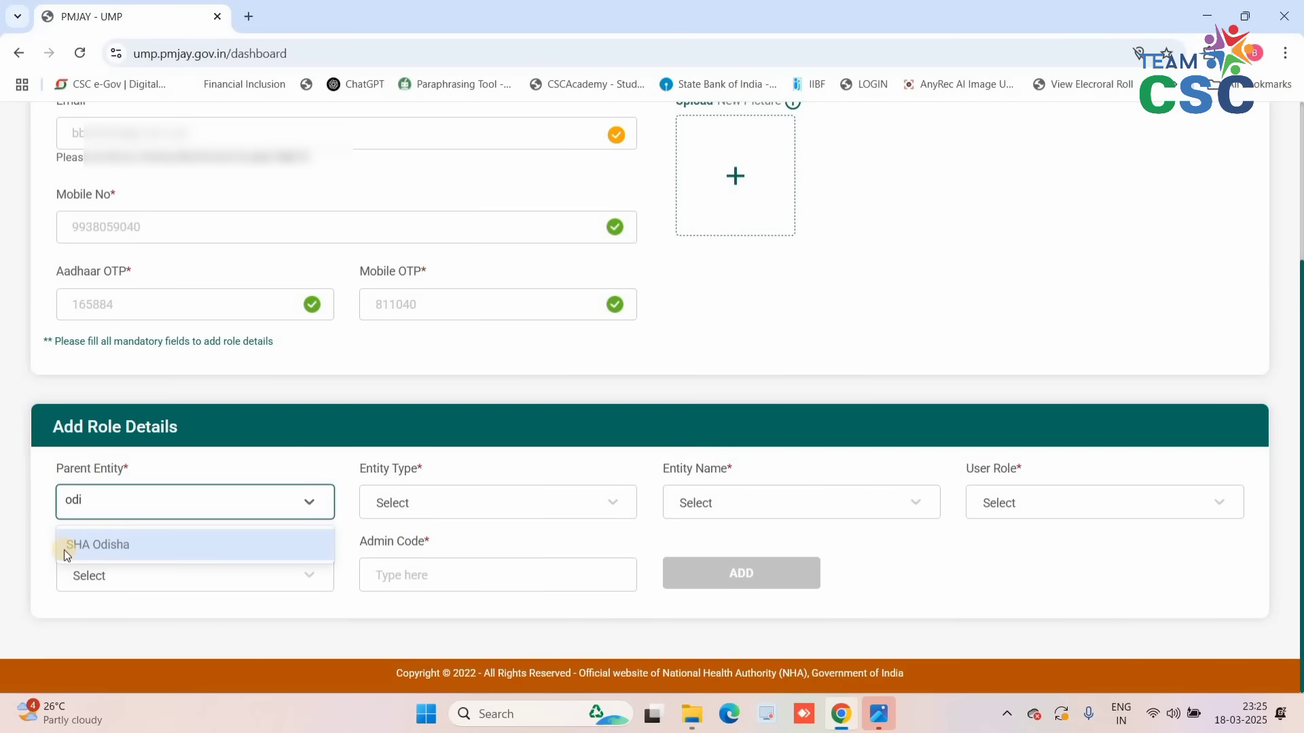
click(89, 548)
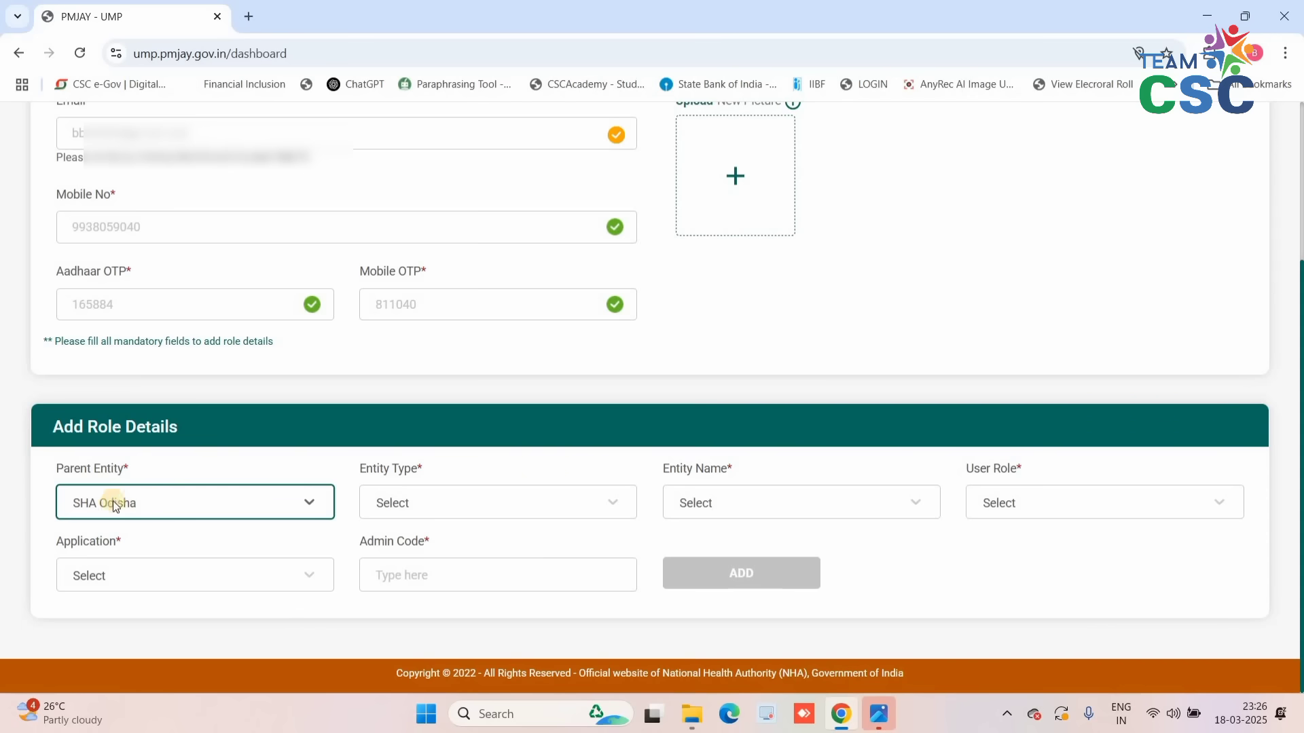
Choose Card Creation Agency as the Entity Type and CSC as the Entity Name
click(412, 508)
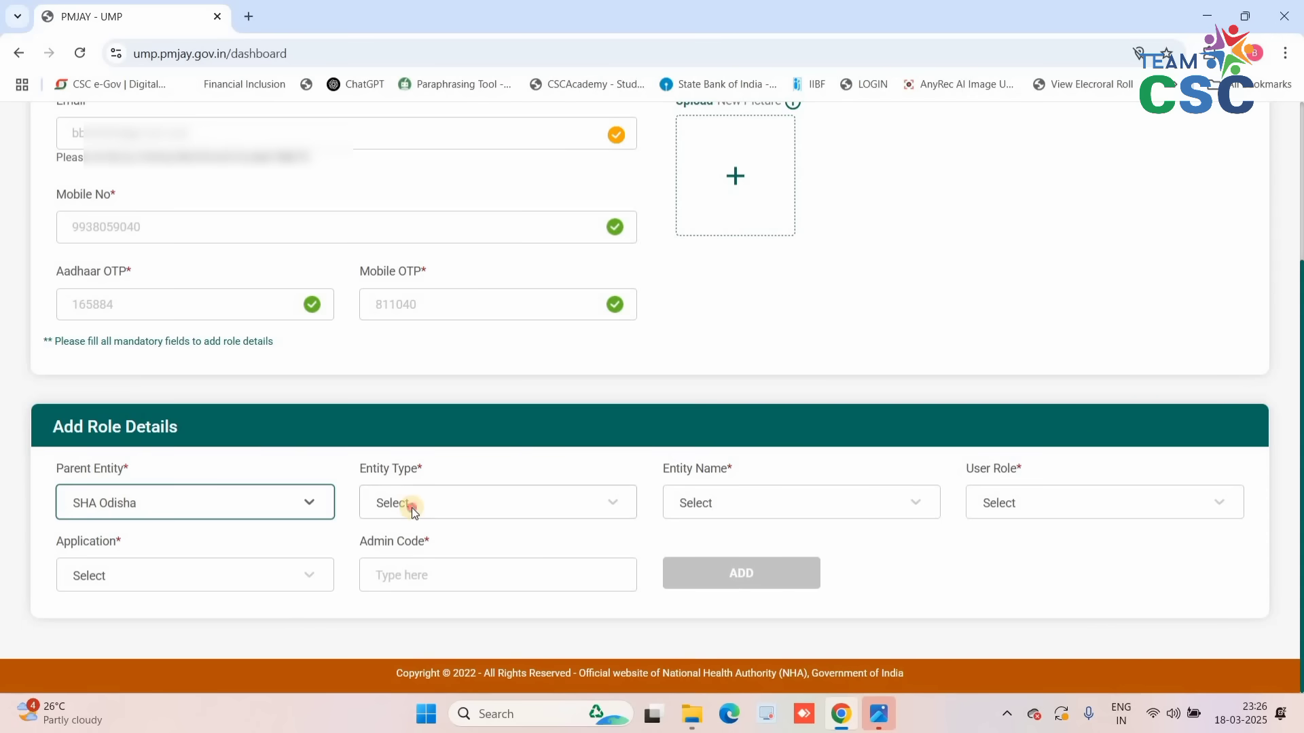
click(412, 508)
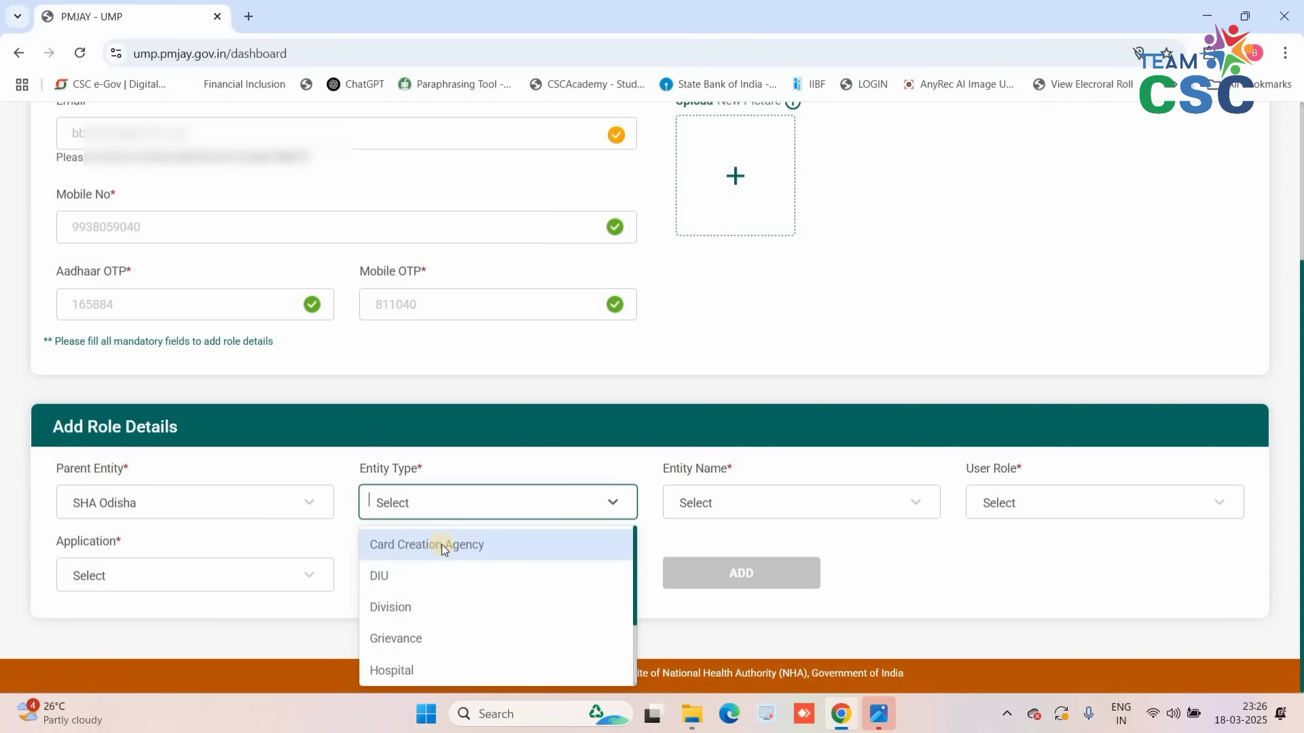
click(396, 534)
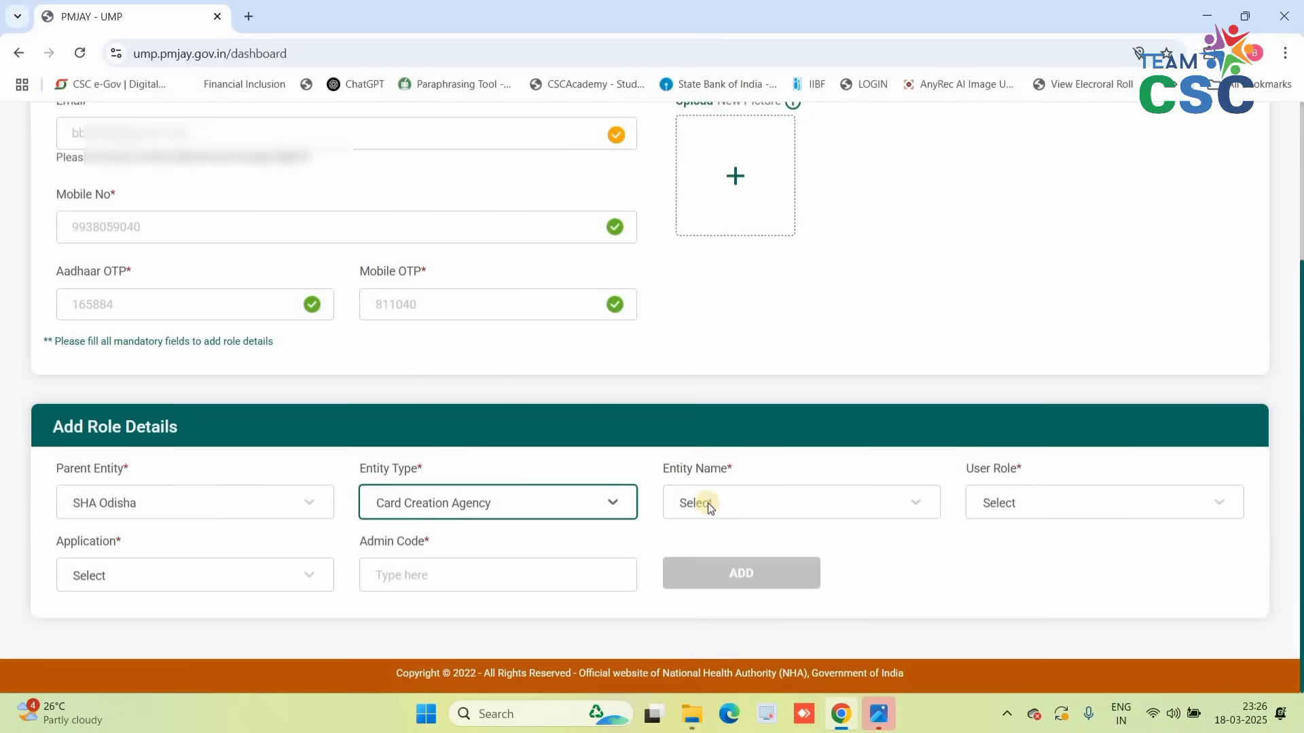
click(736, 508)
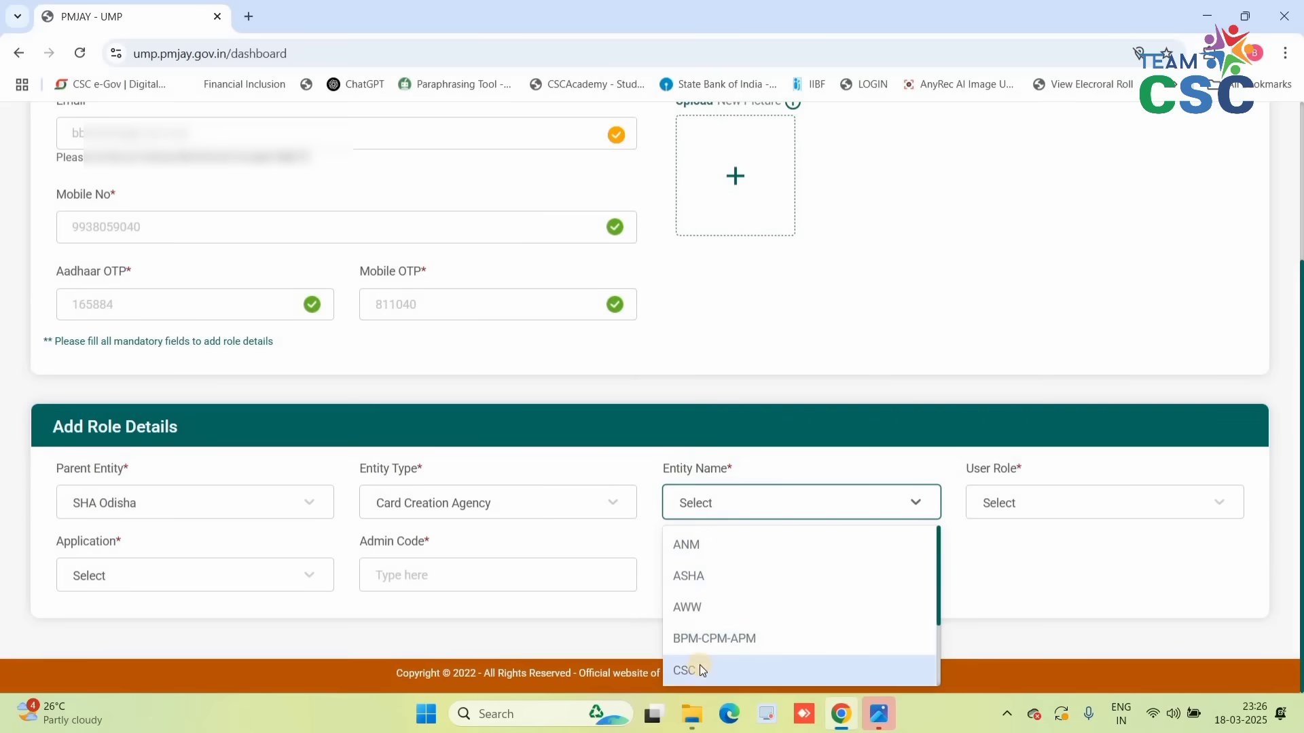
click(726, 668)
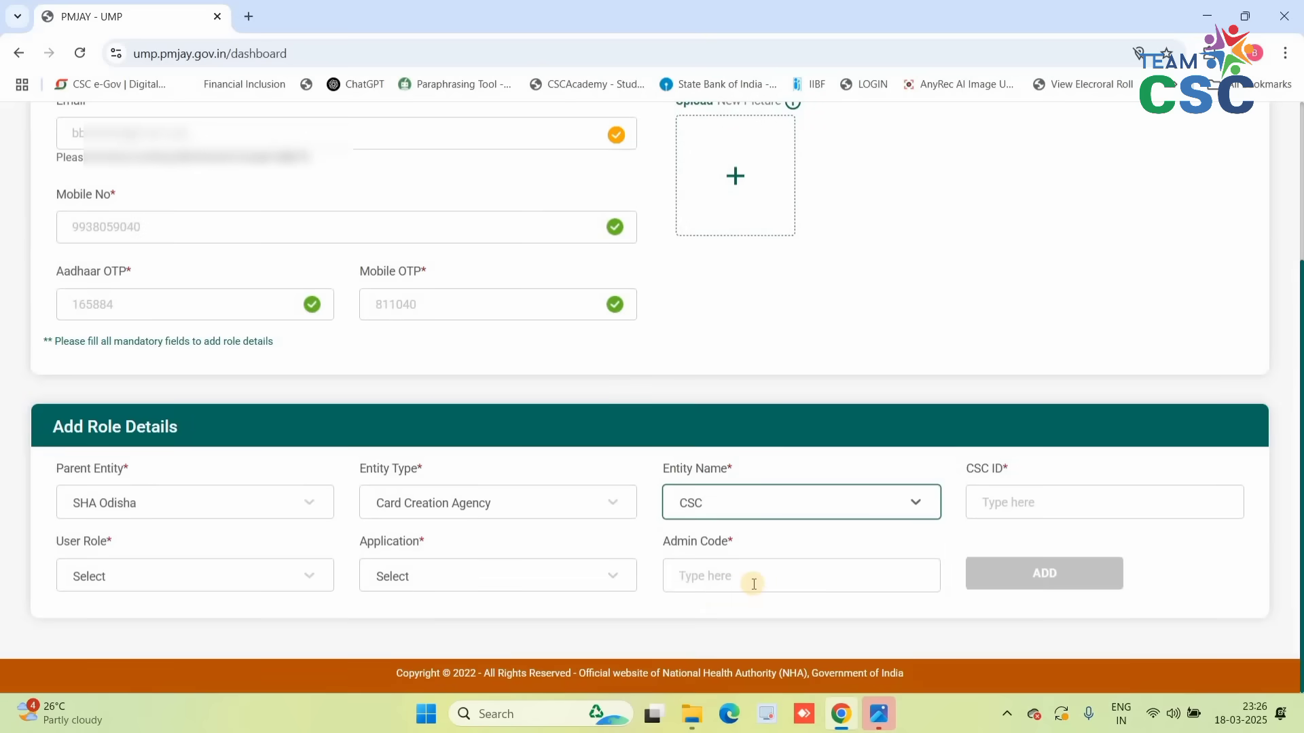
Enter the operator's CSC ID in the CSC ID field
click(1010, 505)
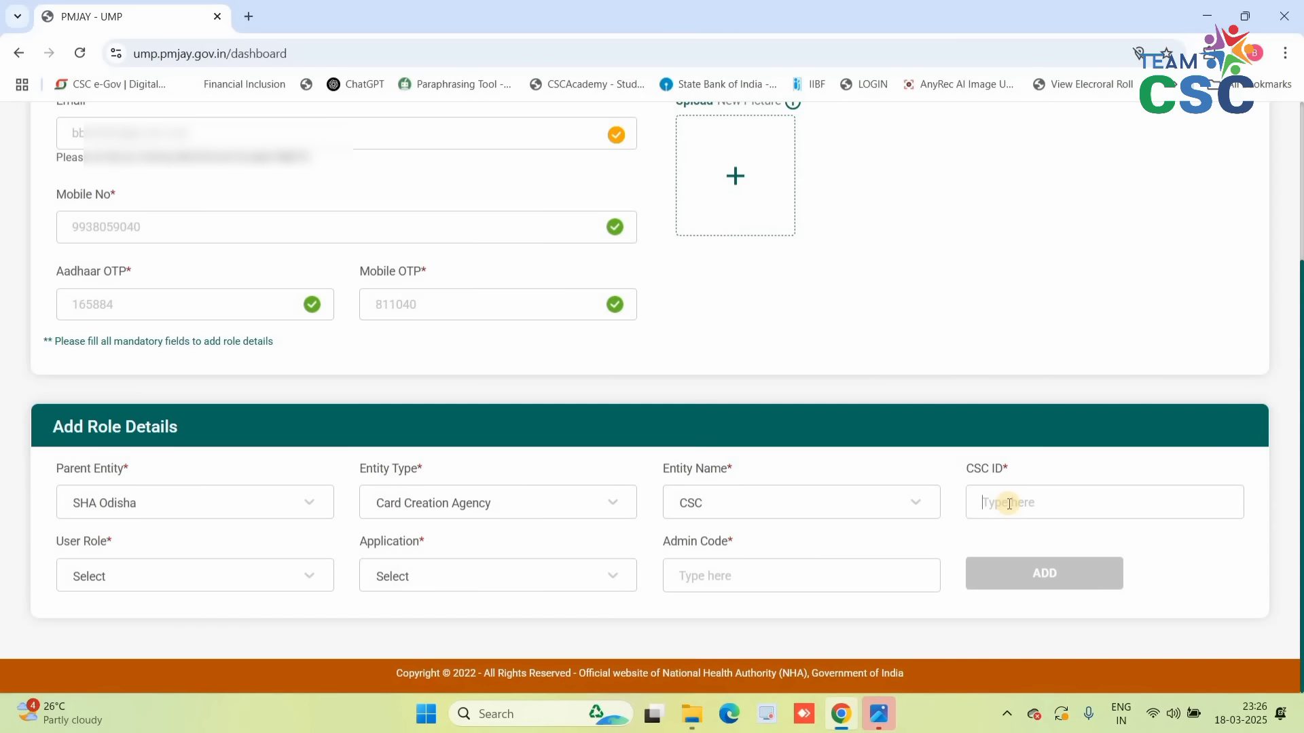
click(126, 584)
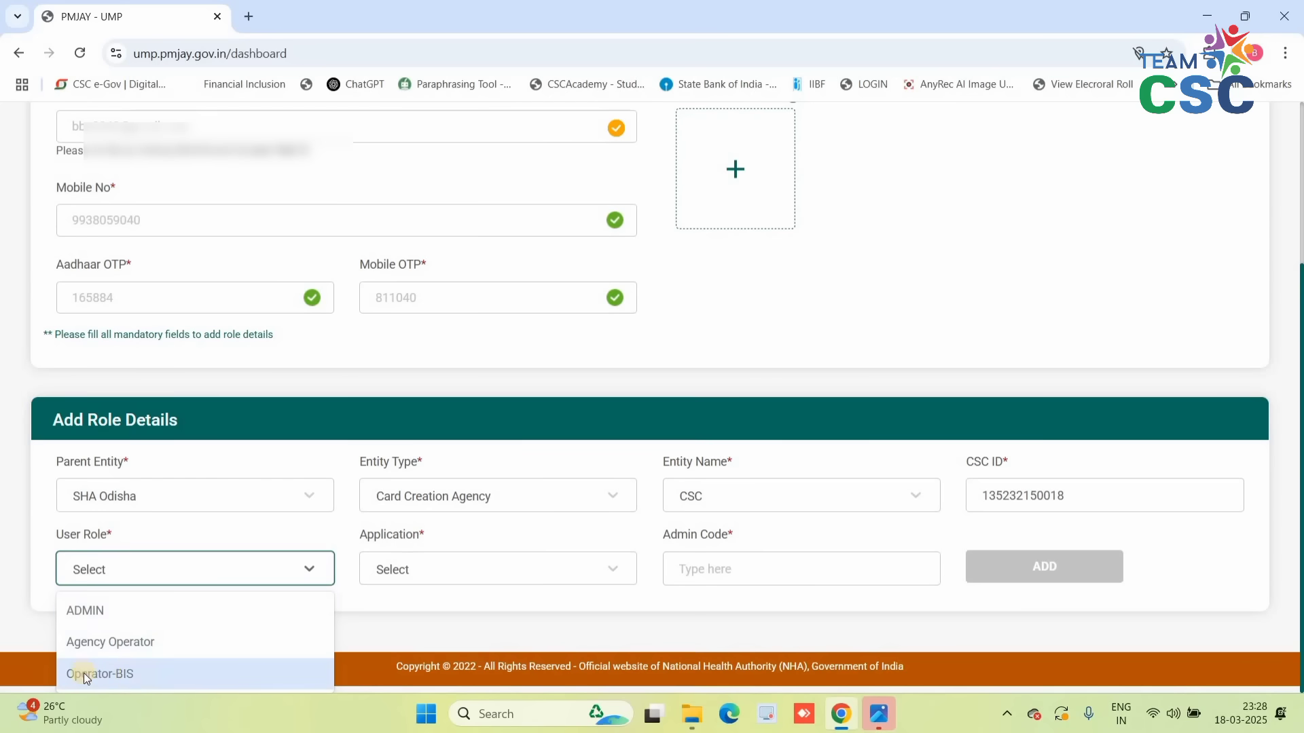
Pick Operator-BIS as User Role and BIS as Application, then enter the admin code
click(122, 674)
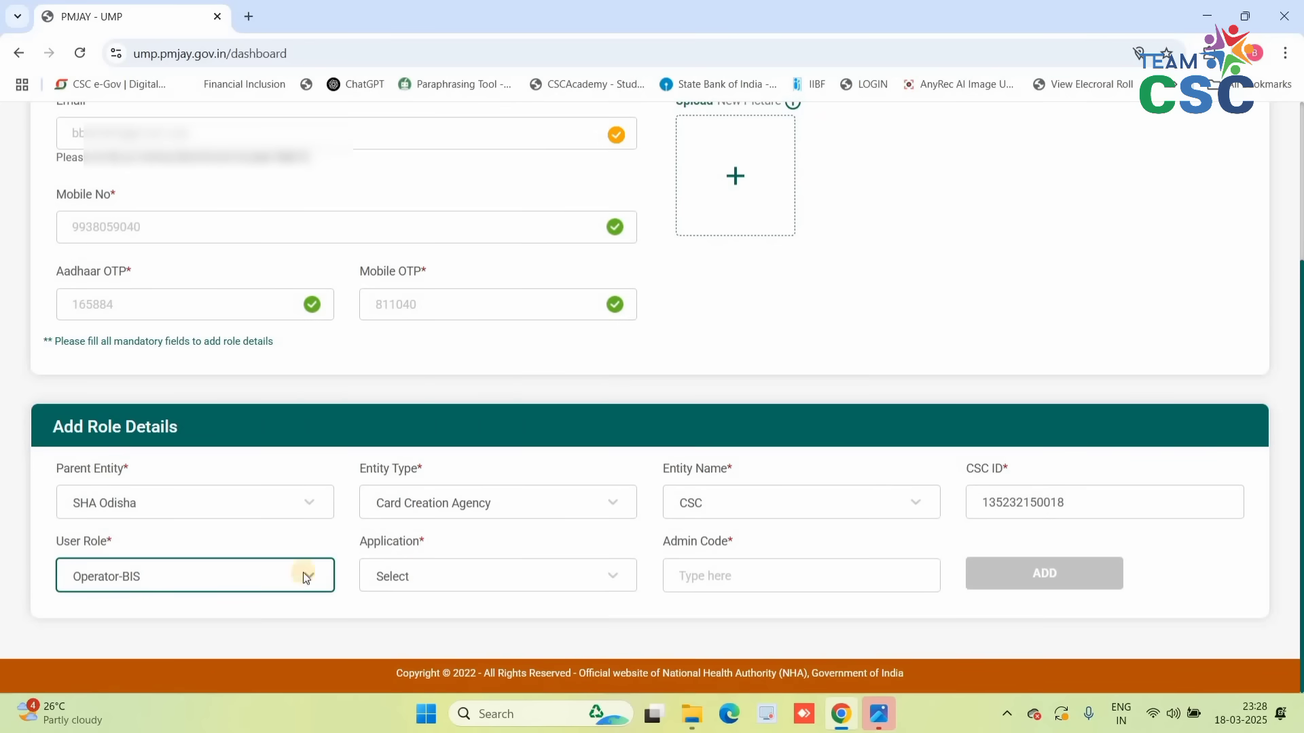
click(425, 573)
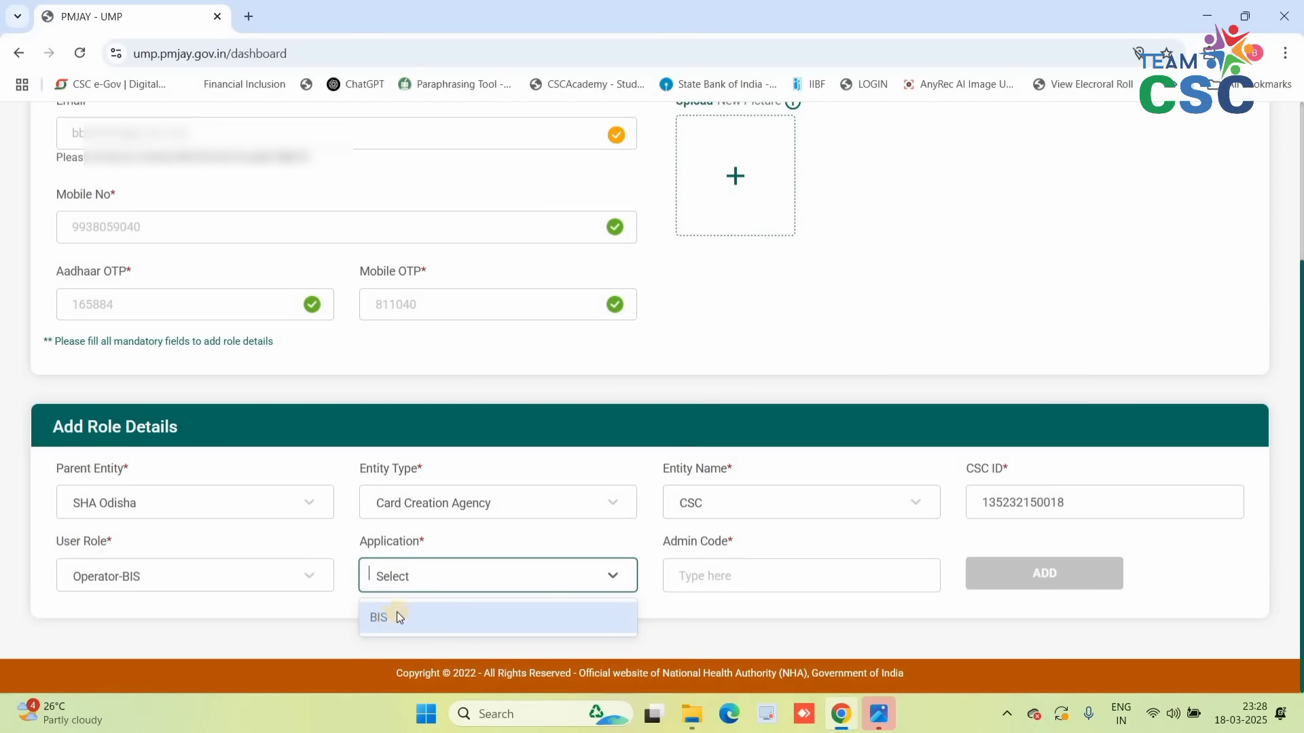
click(396, 617)
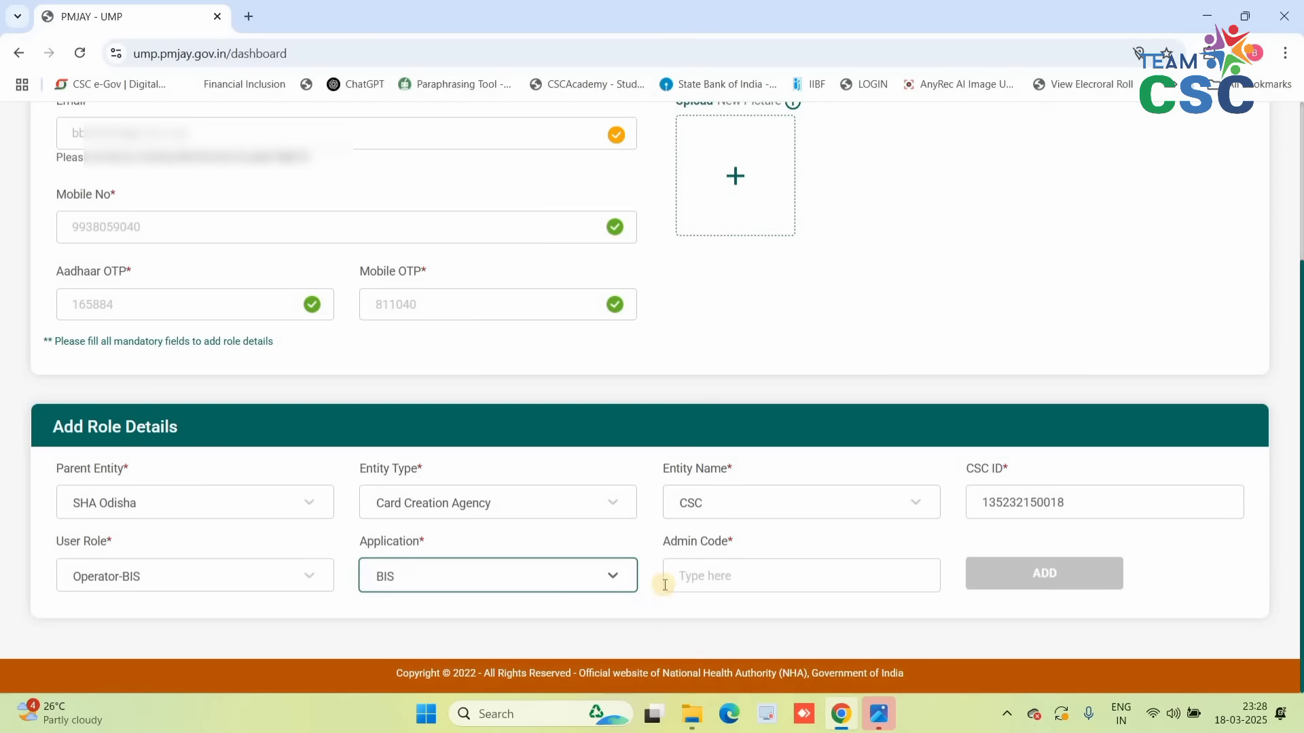
click(711, 572)
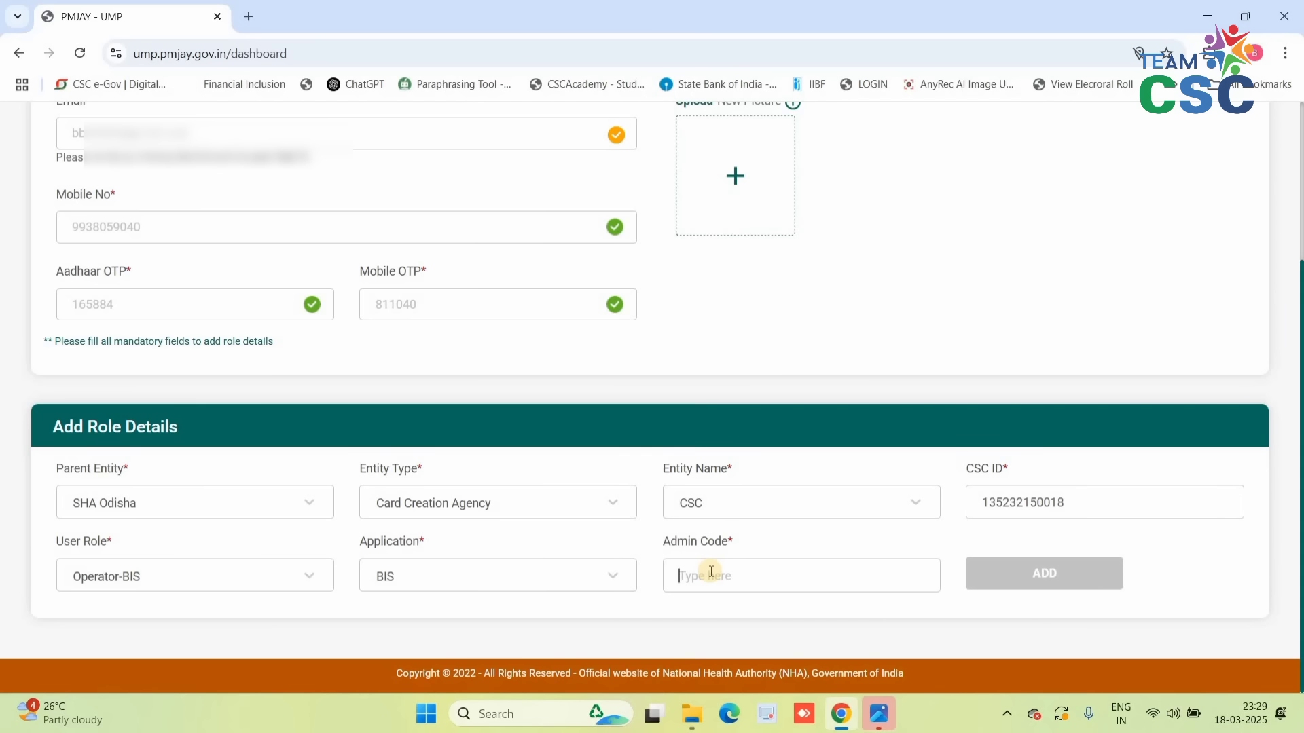
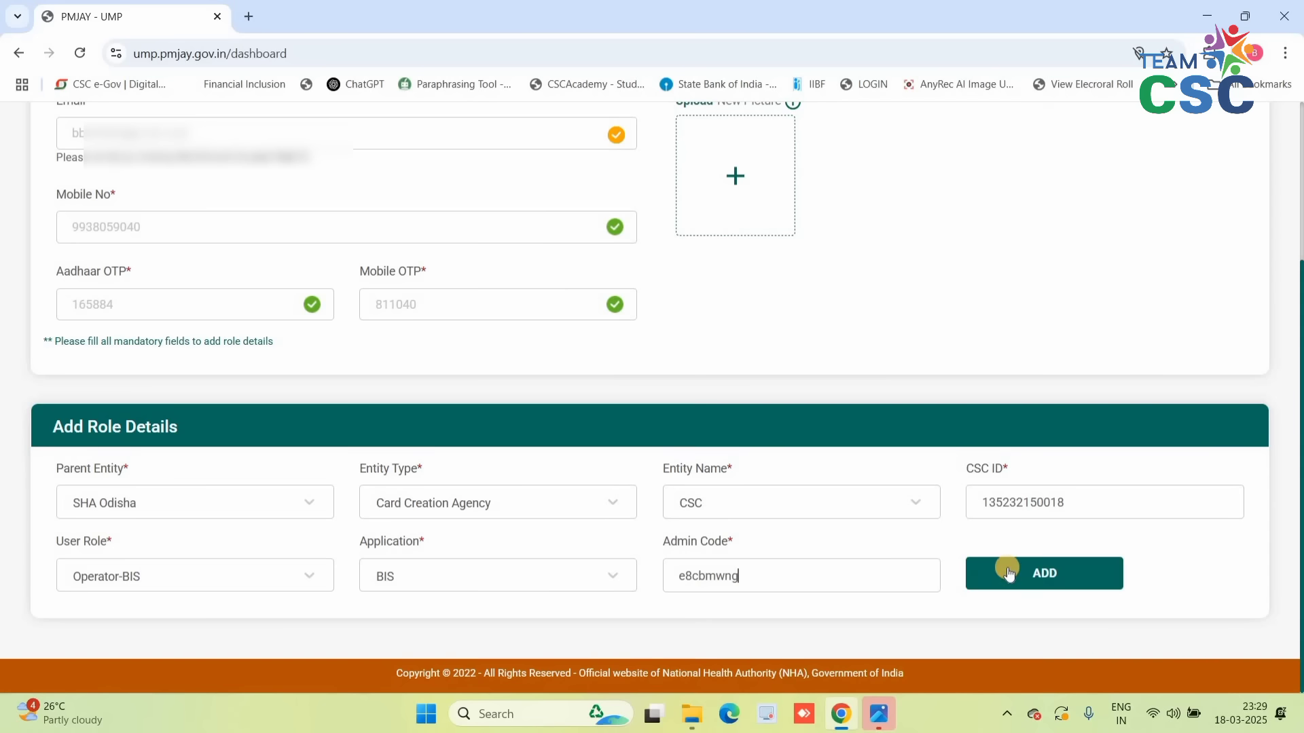
click(1041, 572)
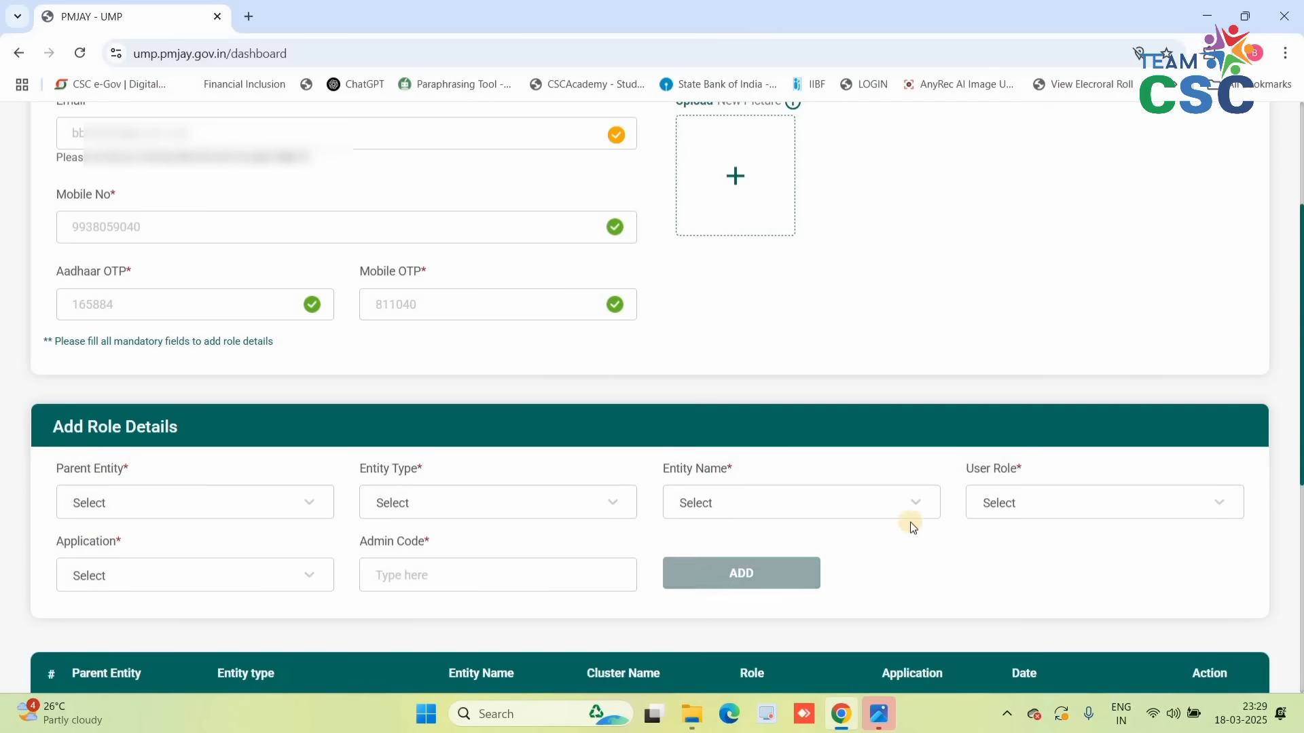
scroll(317, 533, down, 2)
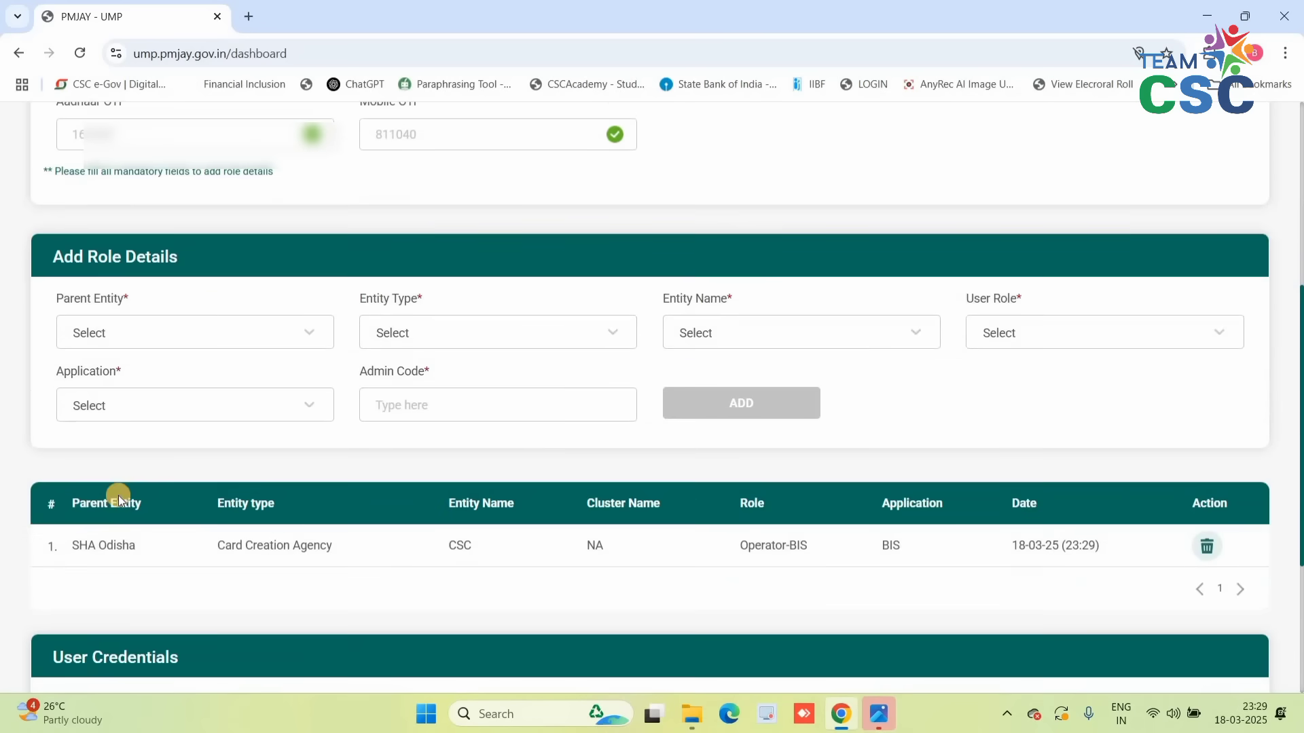
scroll(361, 468, down, 1)
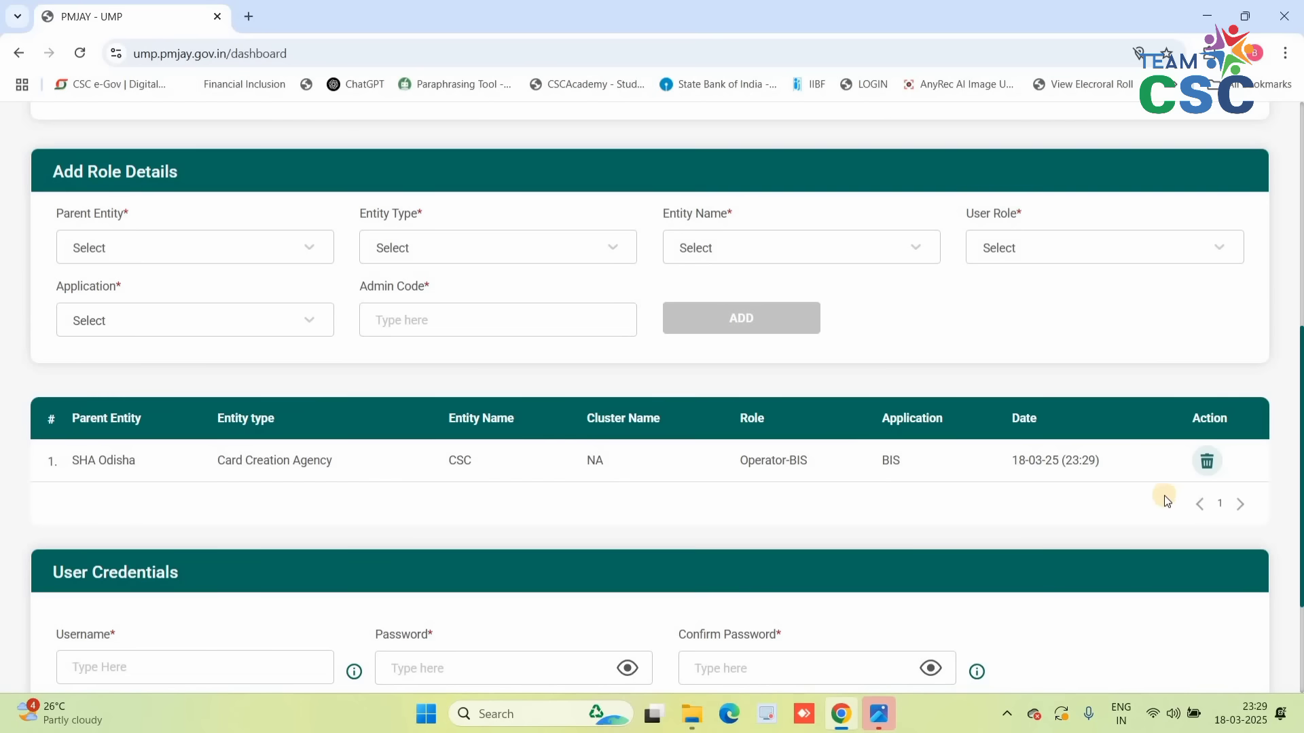
scroll(1013, 449, down, 1)
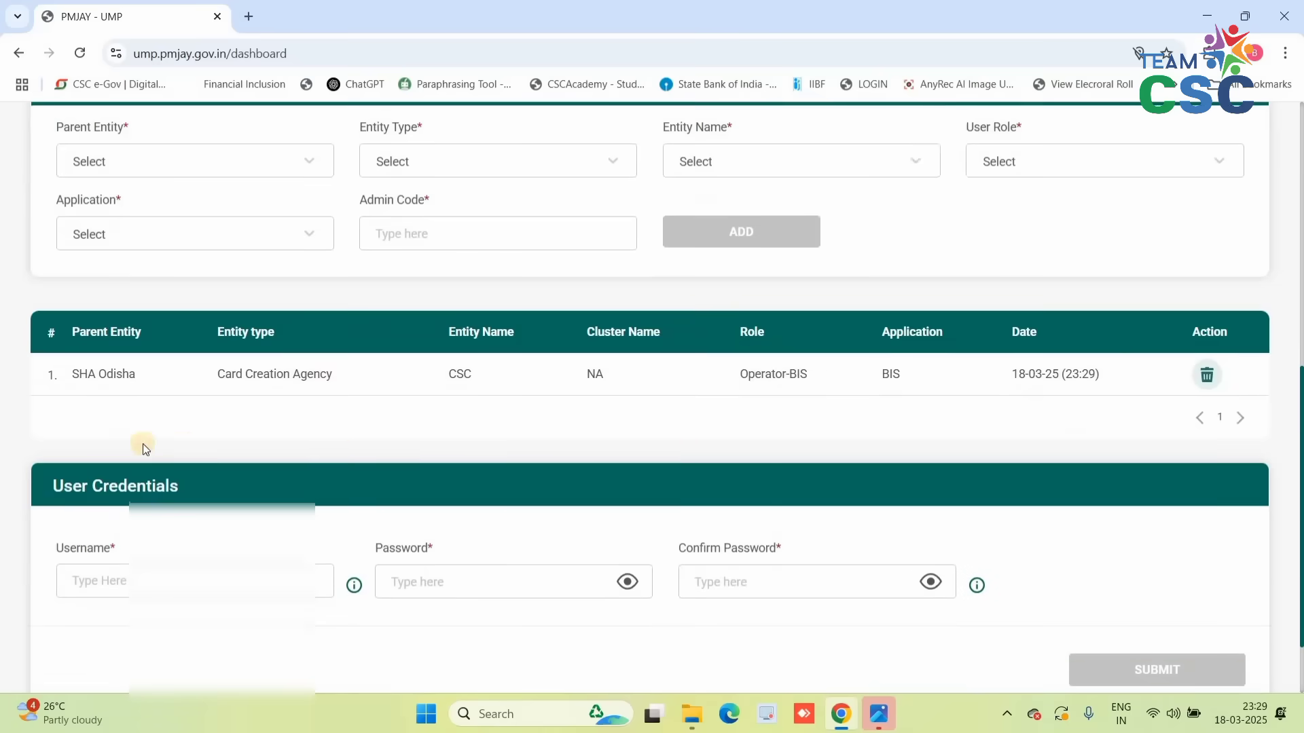
scroll(122, 414, down, 1)
scroll(51, 398, down, 1)
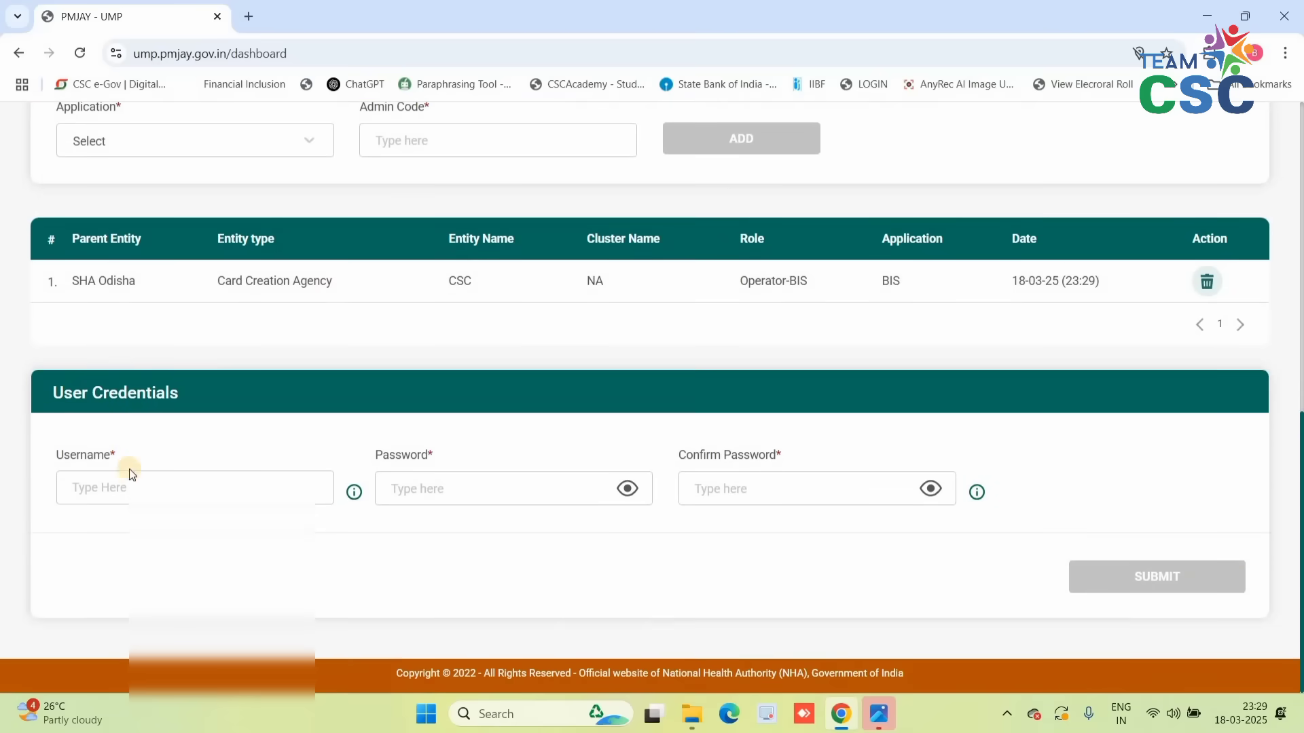
Show the Username Policy from the info icon beside the Username field and review its rules
click(141, 486)
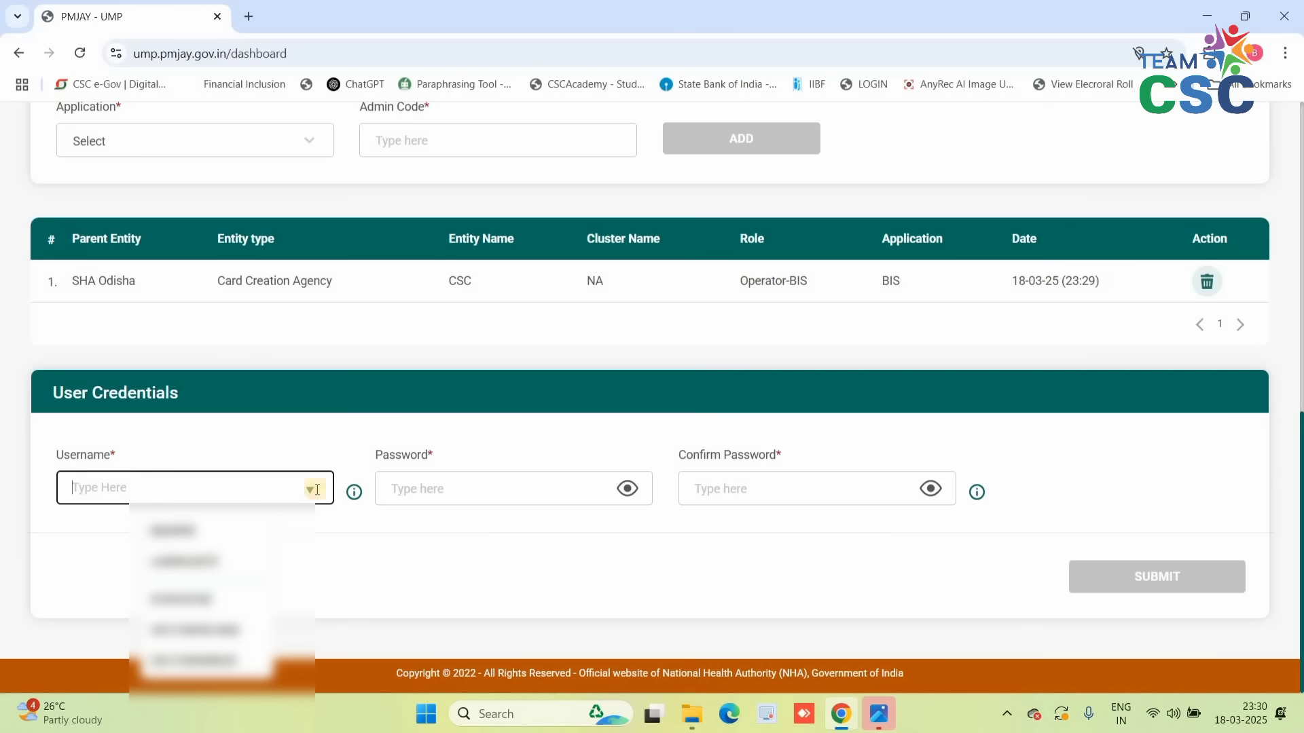
click(353, 492)
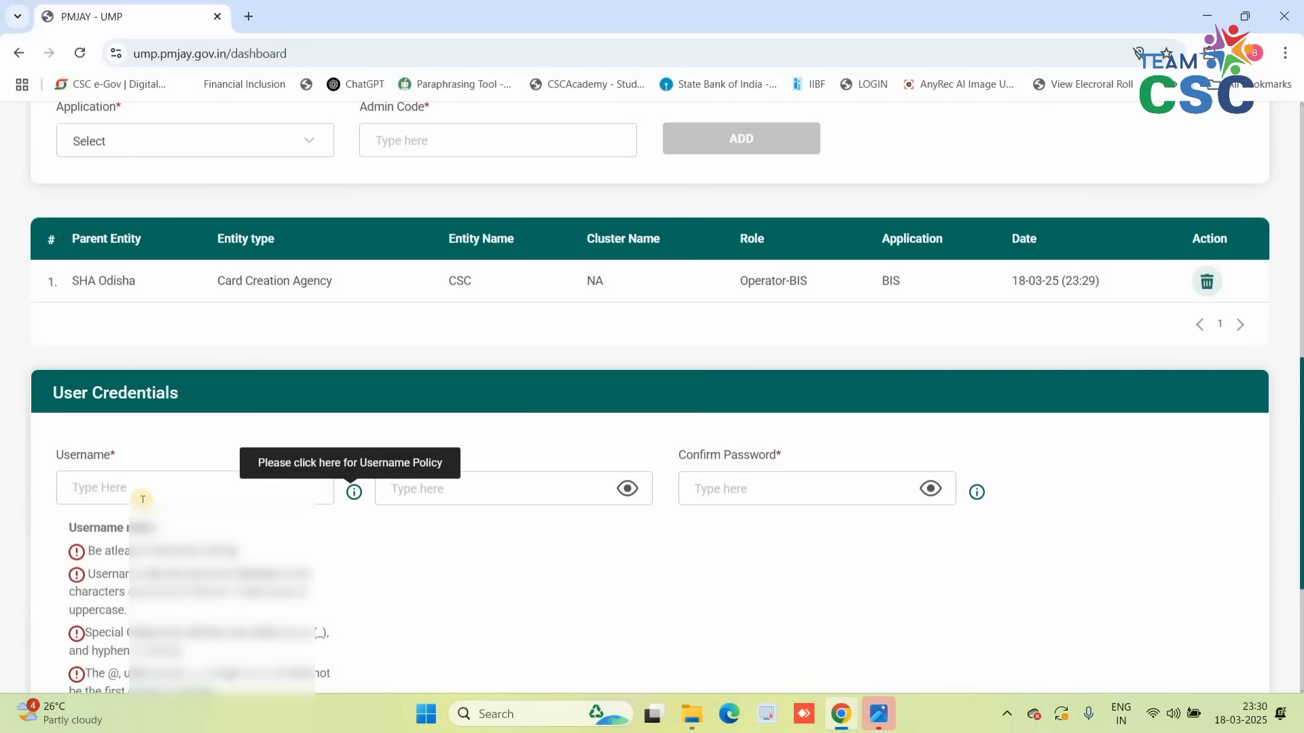
scroll(126, 473, down, 1)
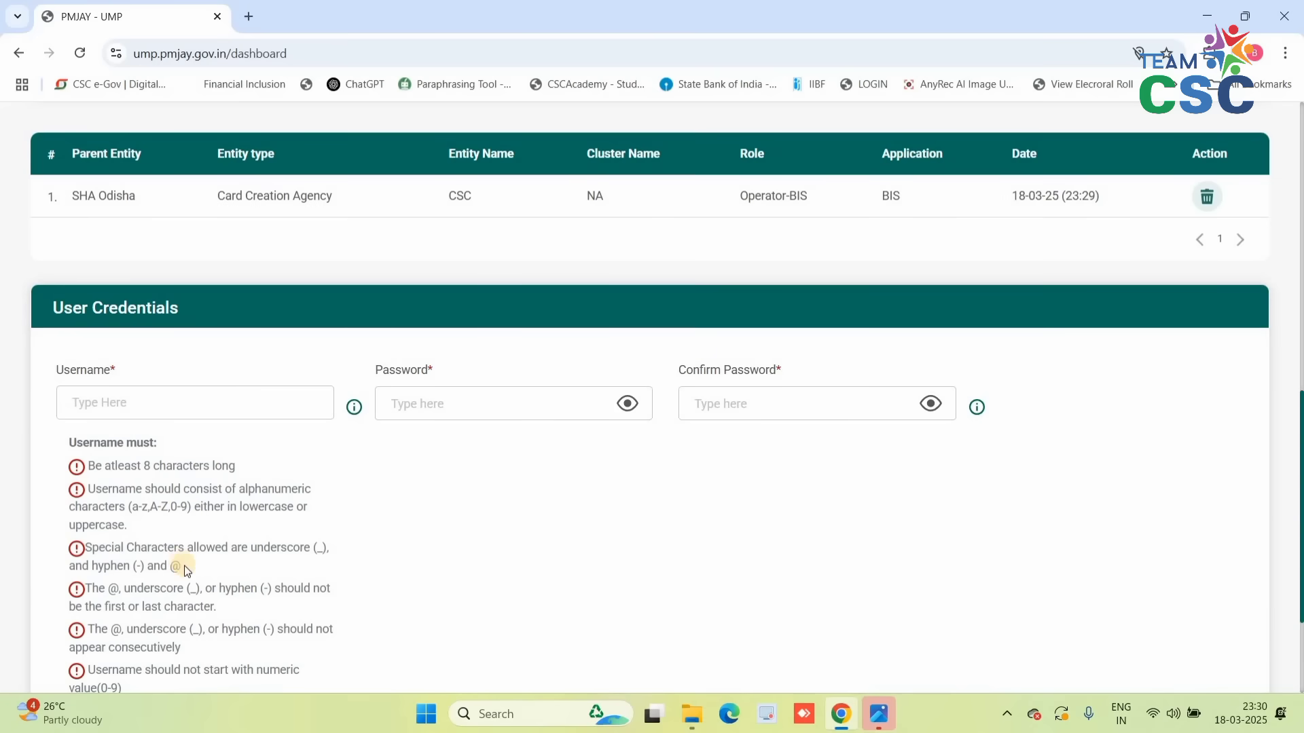
scroll(183, 574, down, 1)
scroll(184, 565, up, 2)
scroll(180, 563, down, 2)
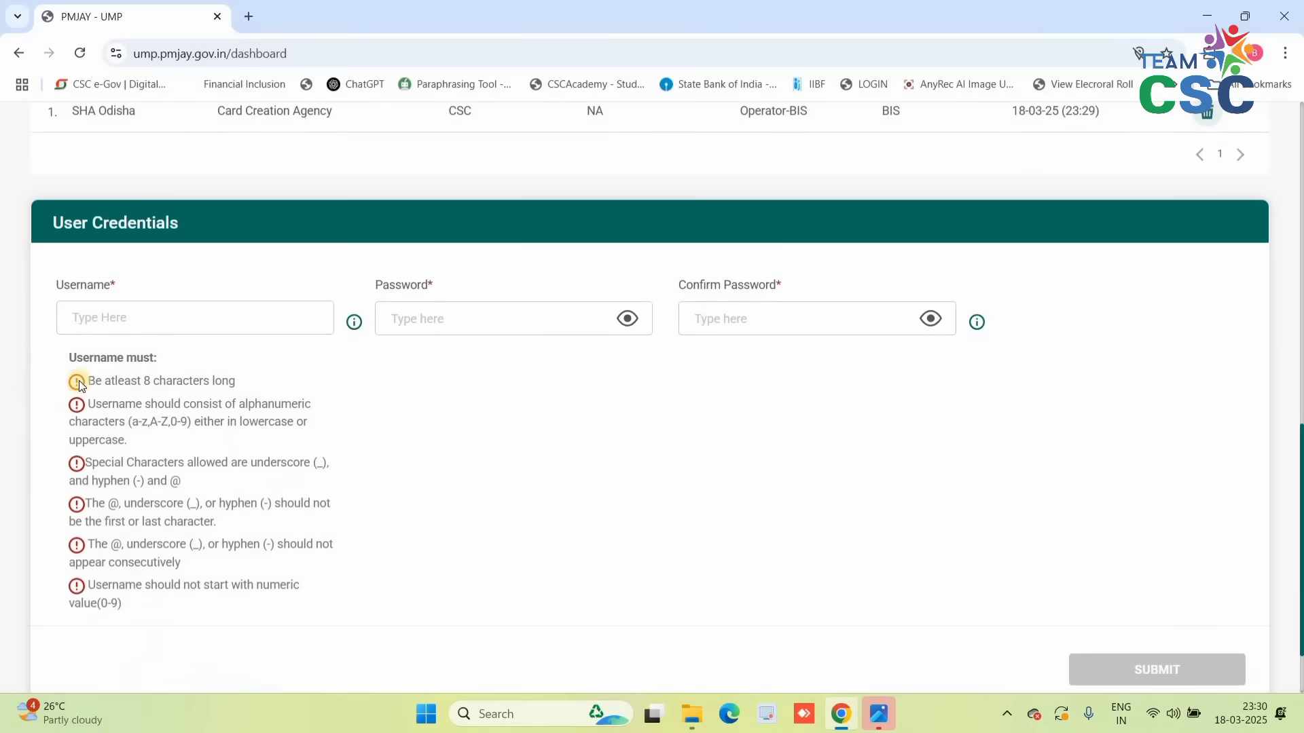
click(116, 317)
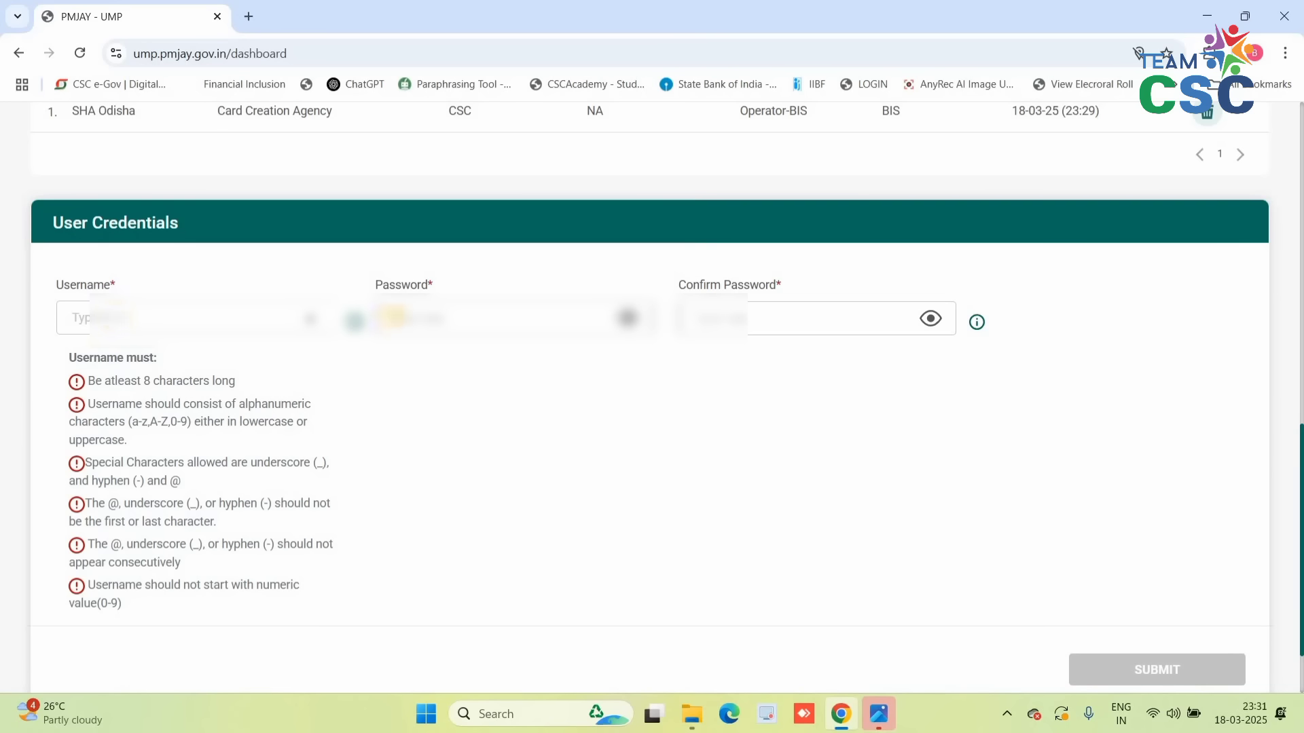
Use a generated strong password, submit the account, and dismiss the Account Created confirmation
click(392, 316)
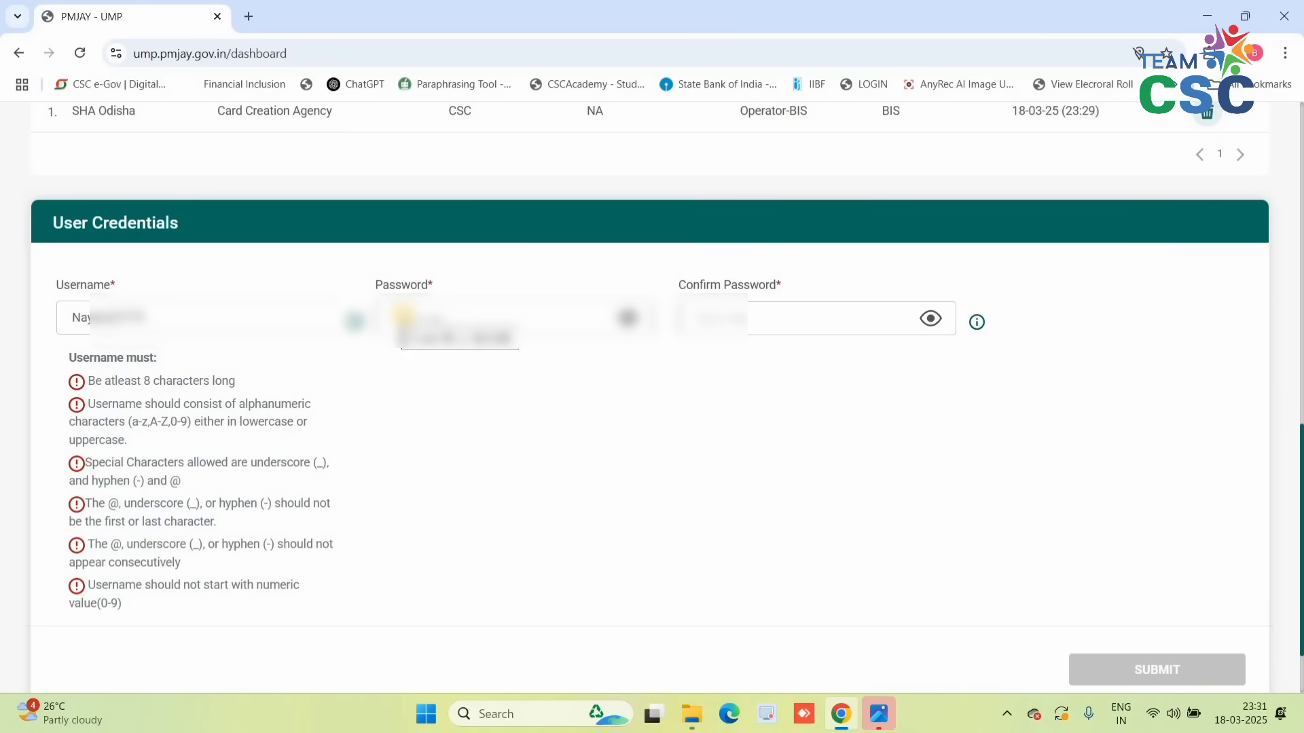
click(404, 316)
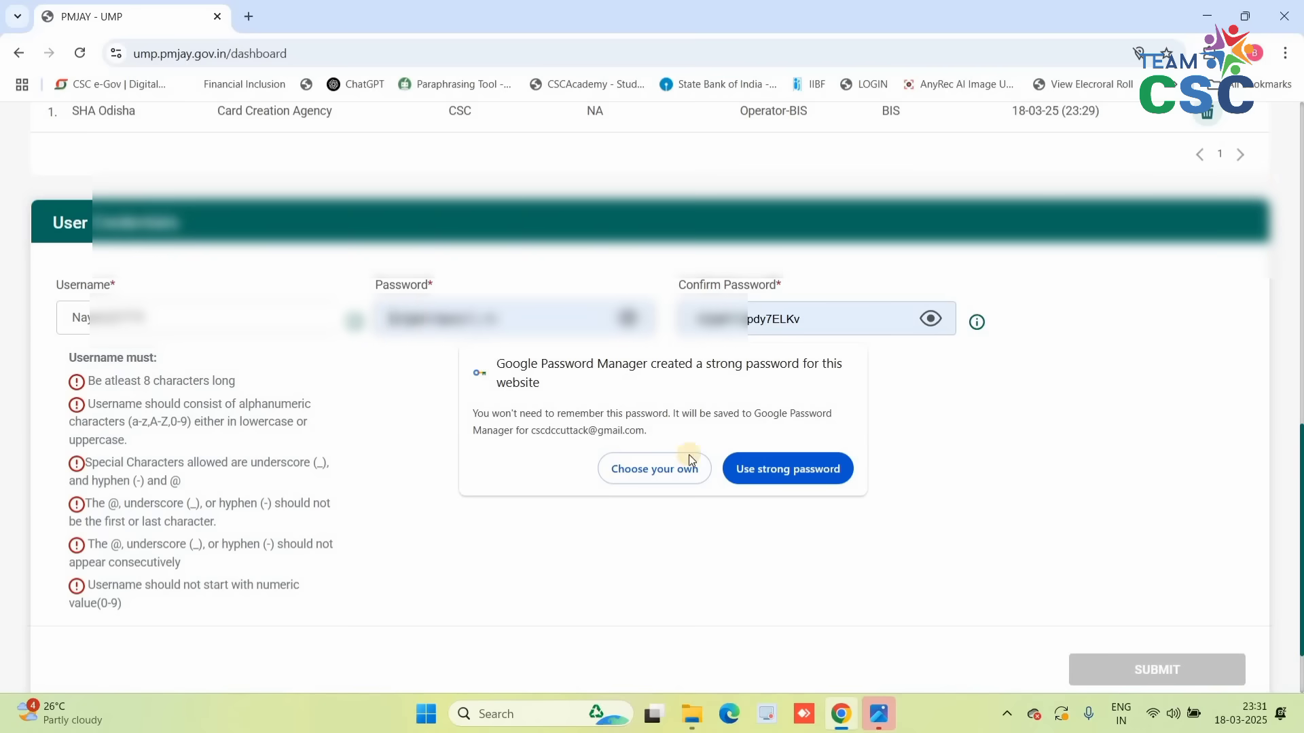
click(736, 456)
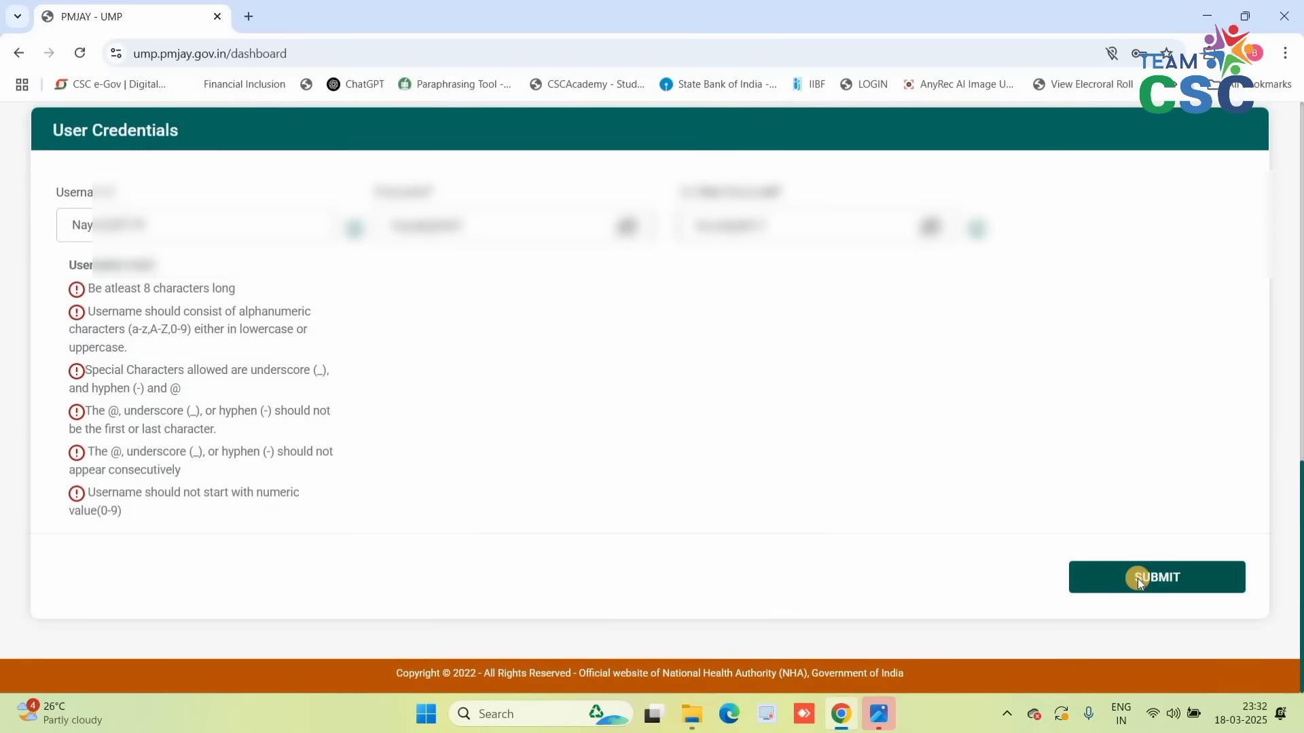
click(1139, 579)
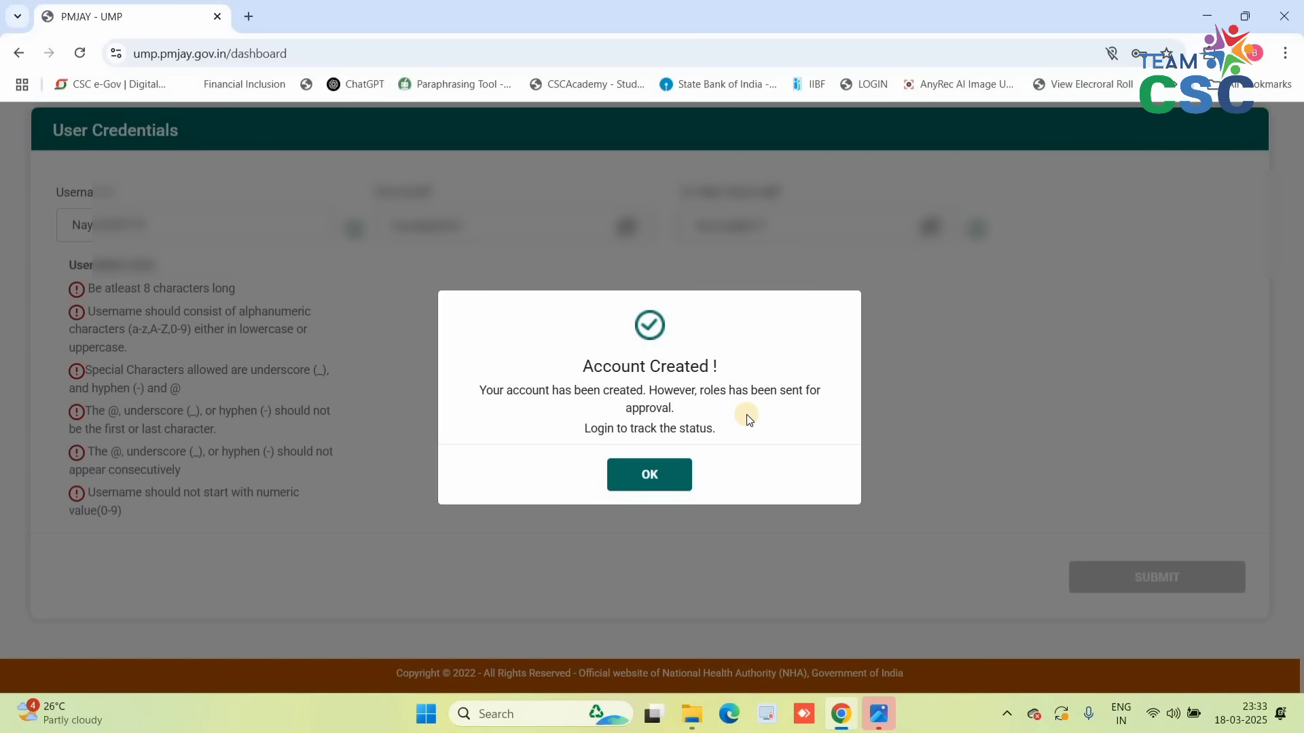
click(649, 476)
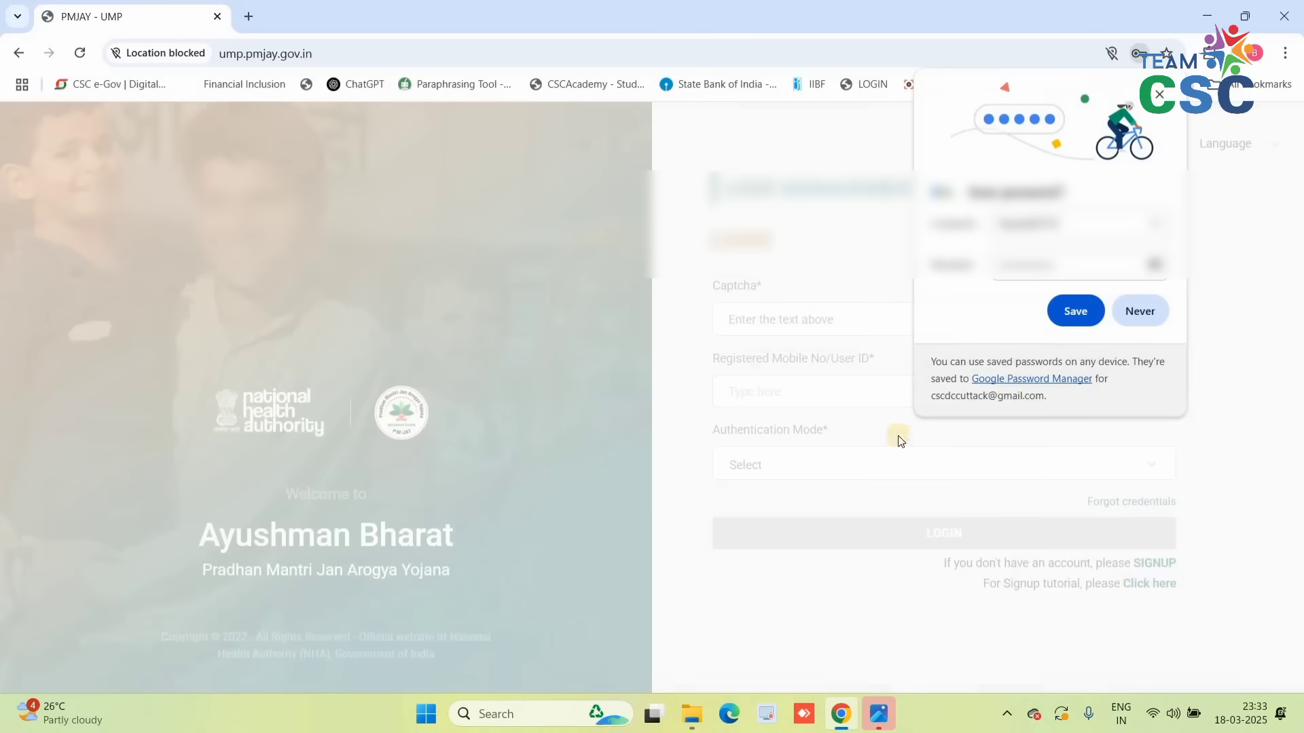